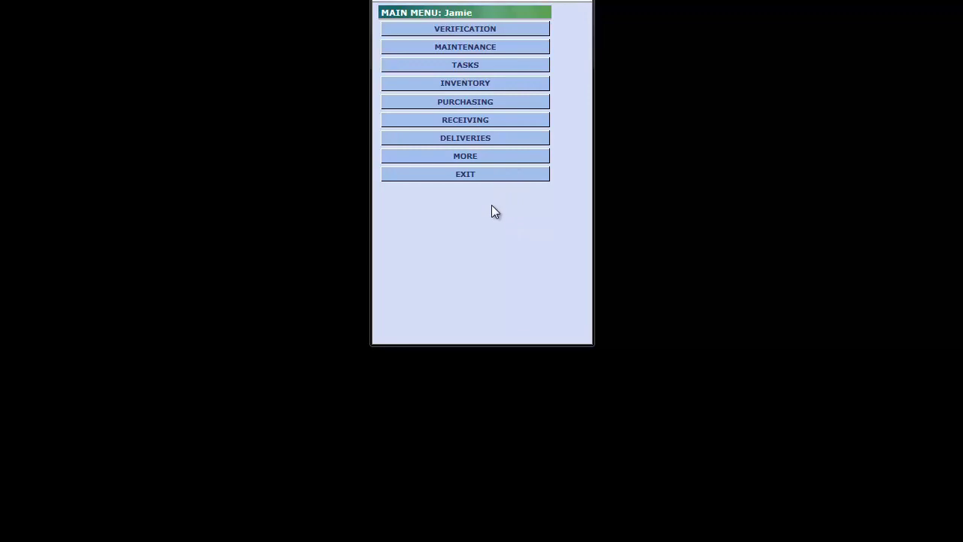
Start a new DSD receiving document from the Receiving menu
click(492, 139)
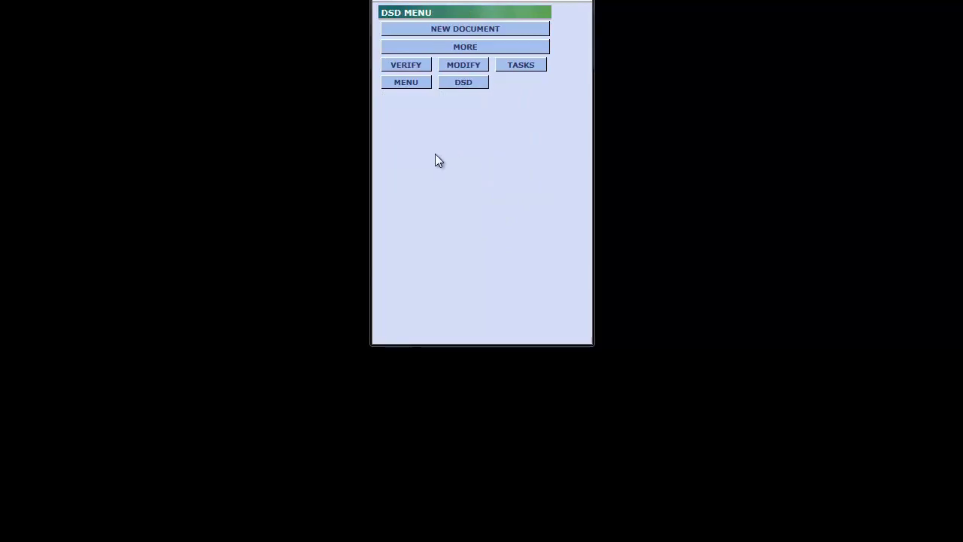
click(490, 47)
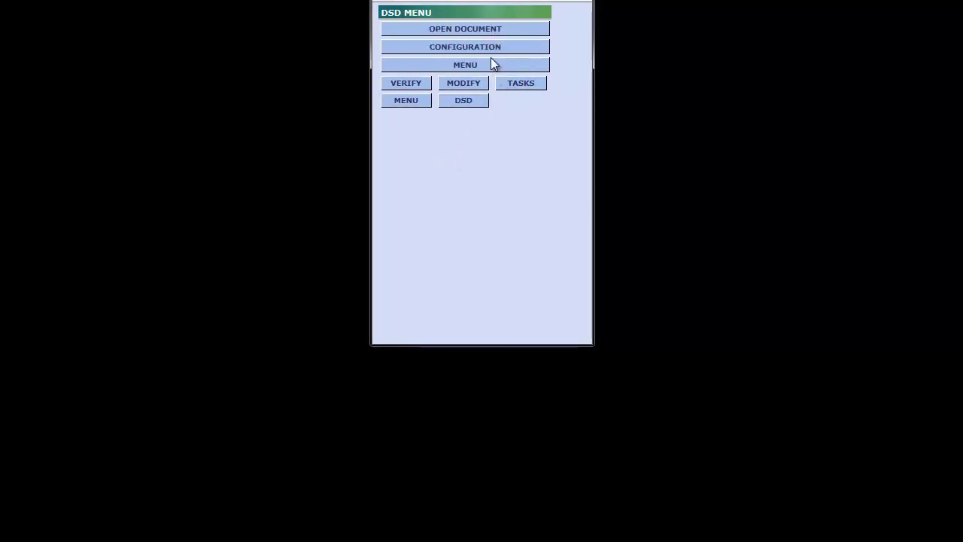
click(485, 64)
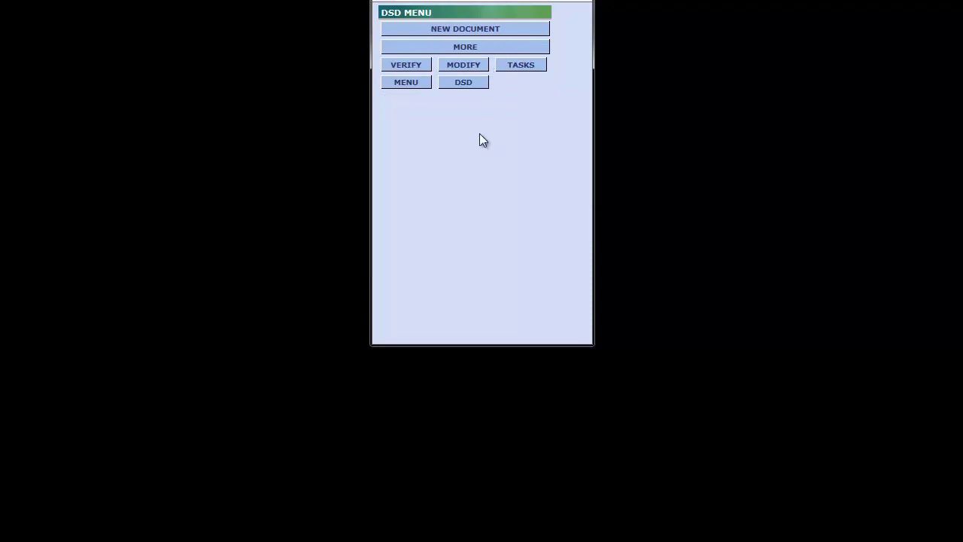
click(496, 30)
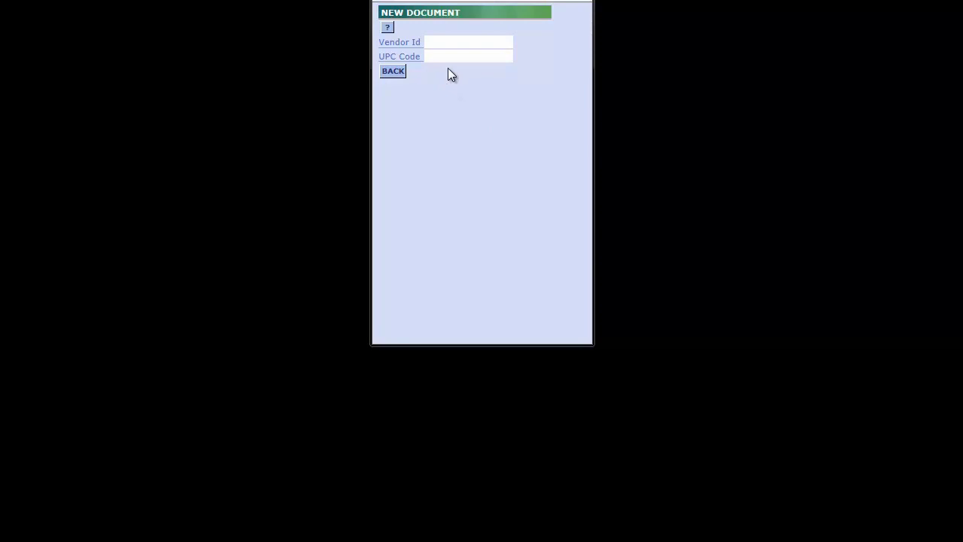
Look up UPC 123 and confirm vendor B673 Molson O'Keefe to create document 379
click(431, 56)
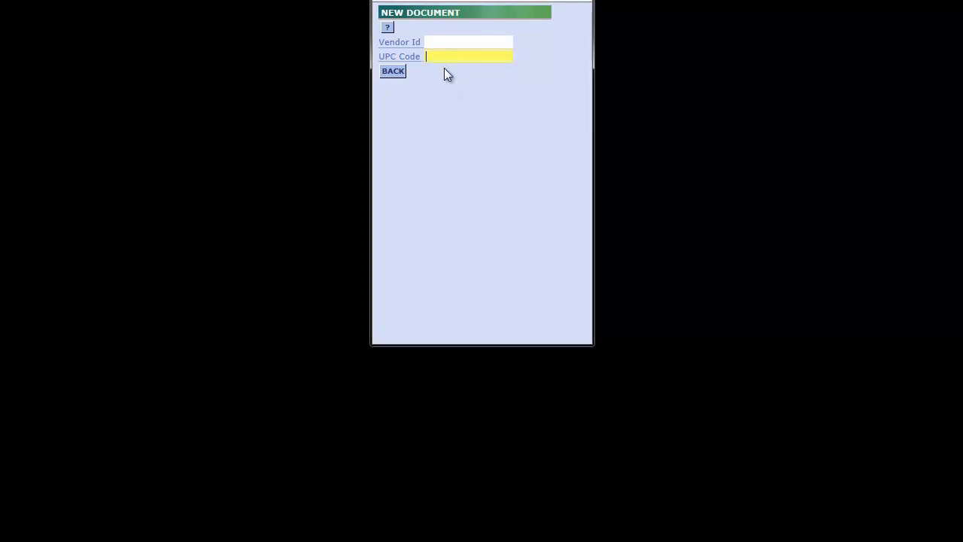
text(123)
key(Return)
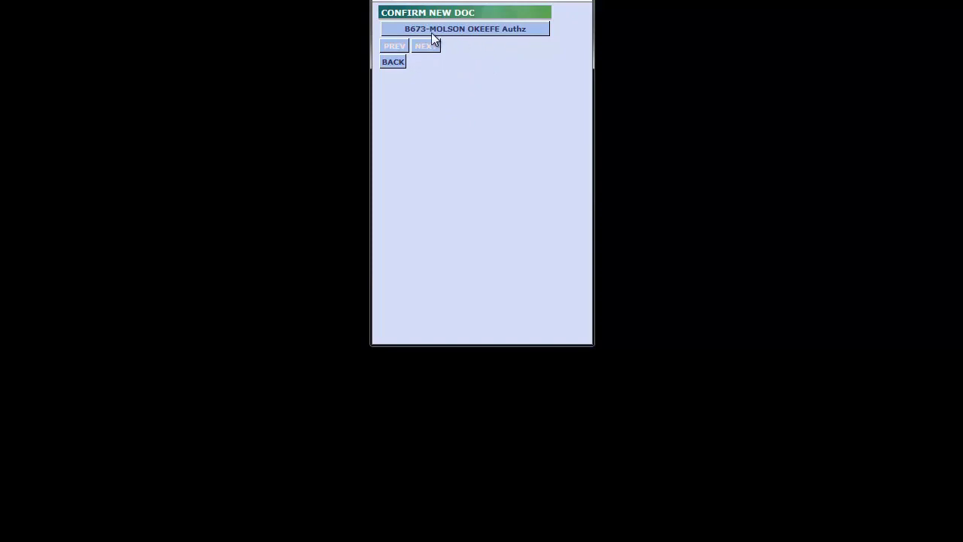
click(469, 29)
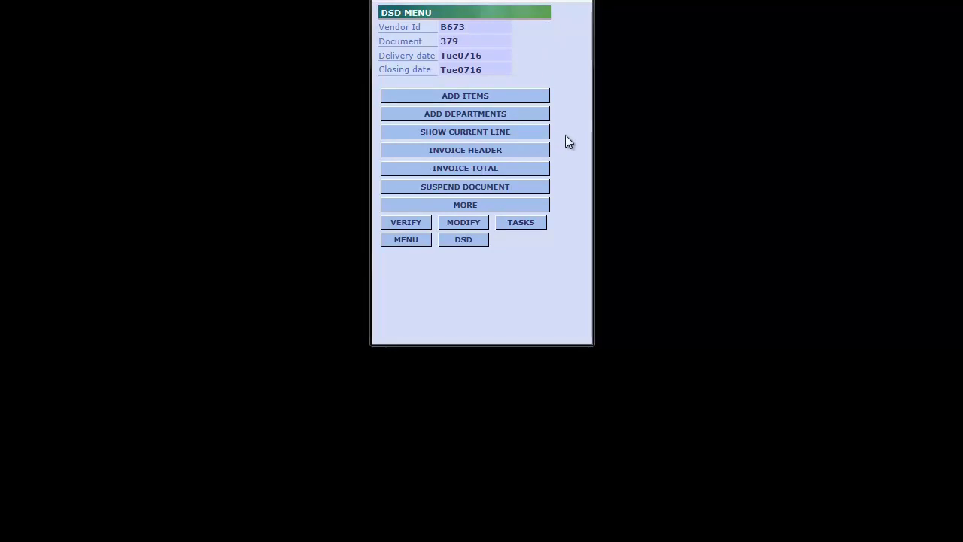
click(456, 97)
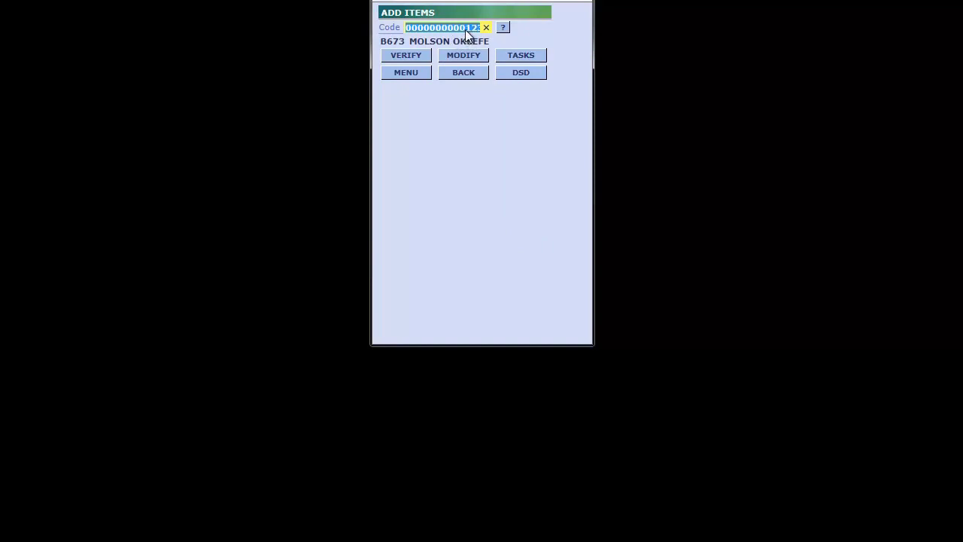
click(505, 28)
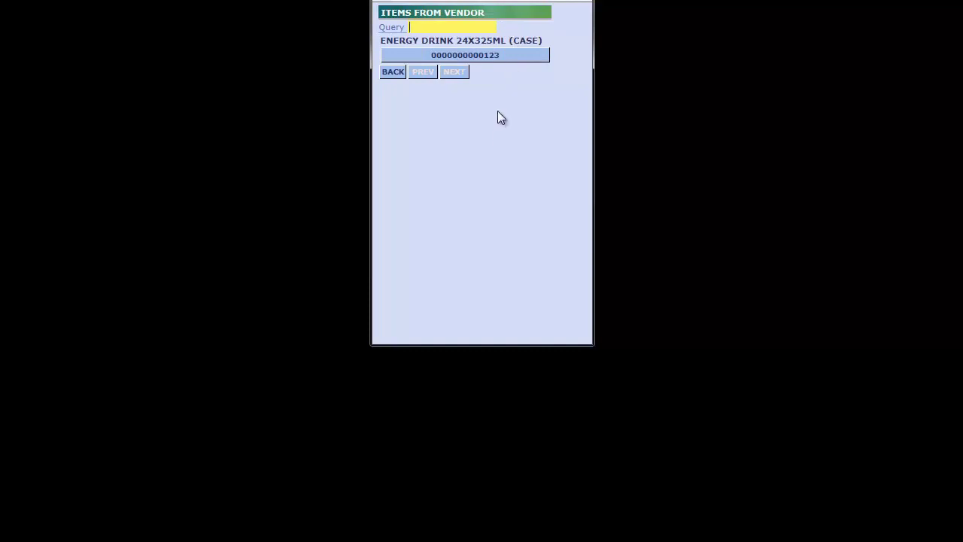
click(513, 58)
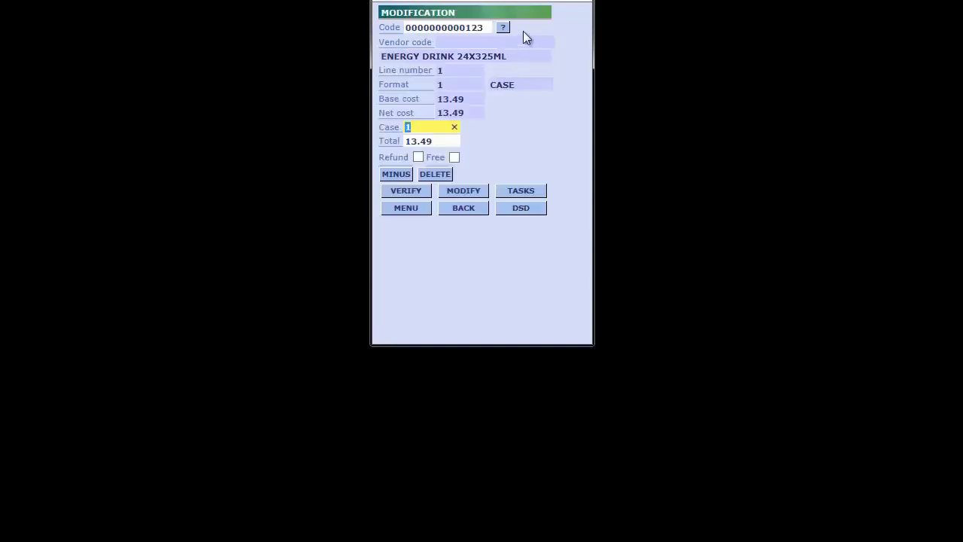
Set the energy drink line to 7 cases, totalling 94.43
click(532, 105)
click(403, 130)
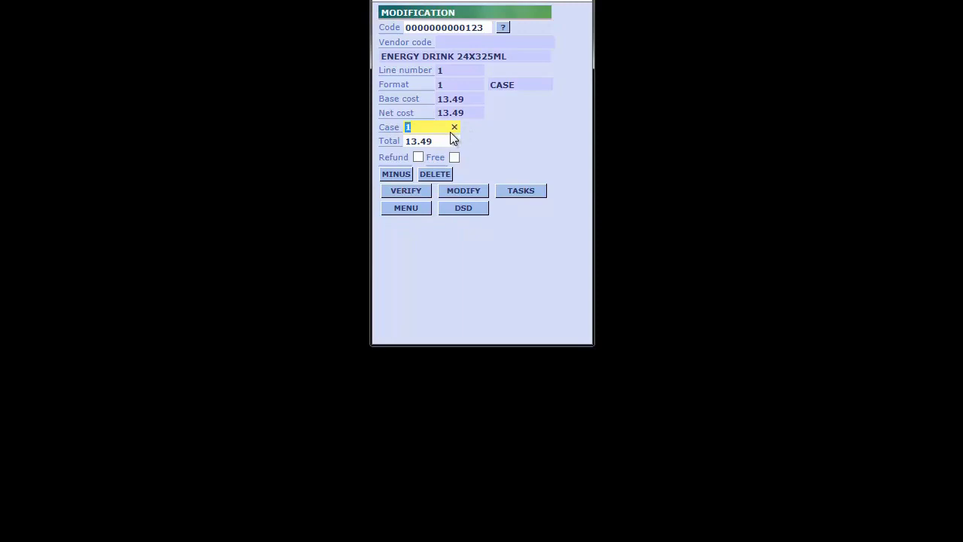
text(7)
key(Return)
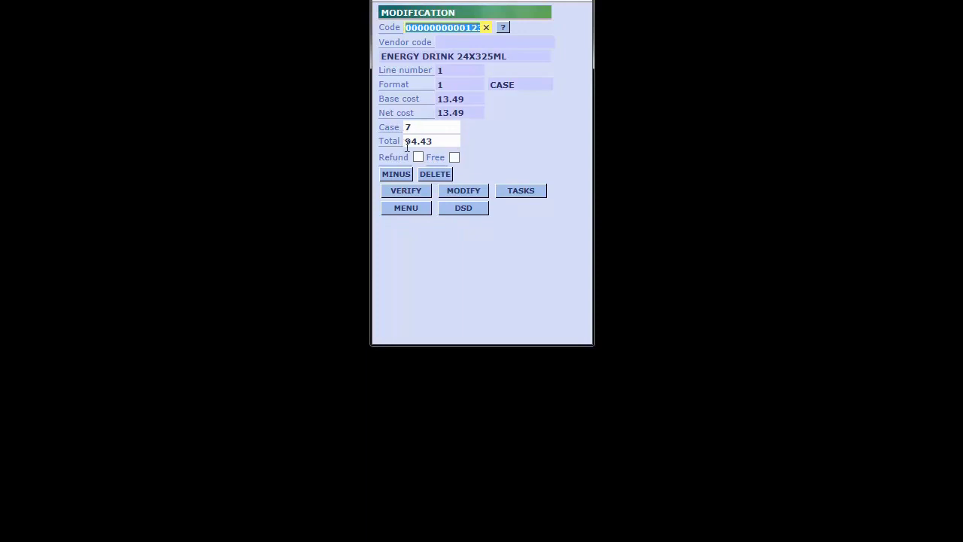
click(486, 125)
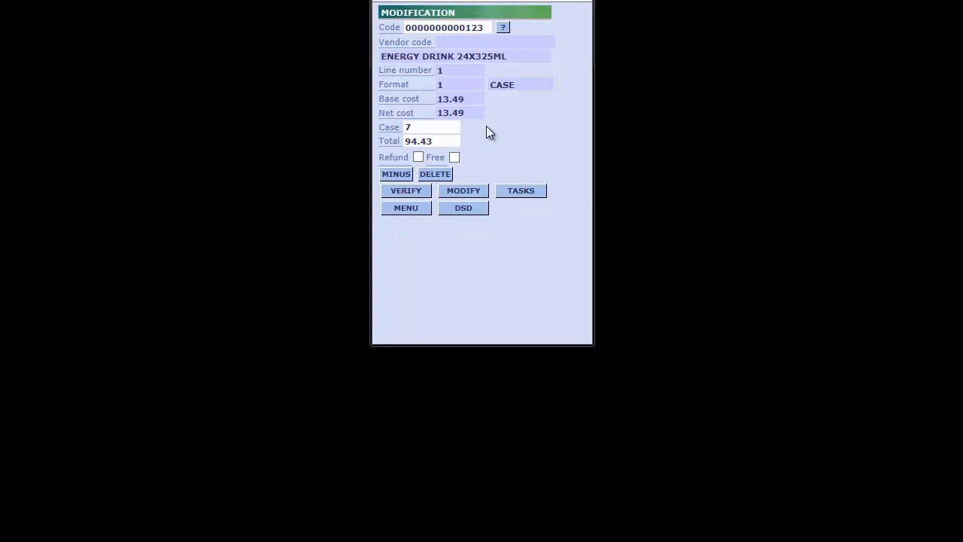
Review the item's deals and allowances, then go back to the DSD menu
click(399, 175)
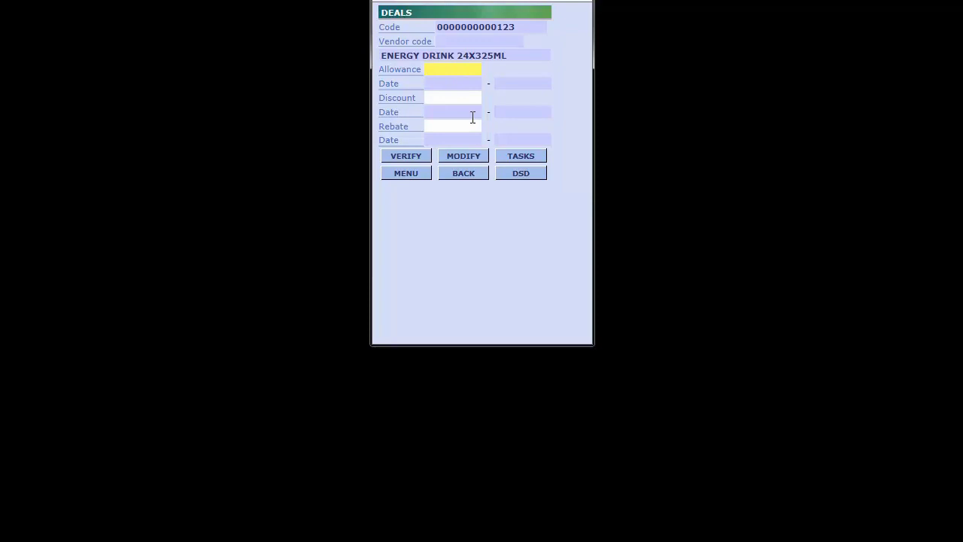
click(467, 173)
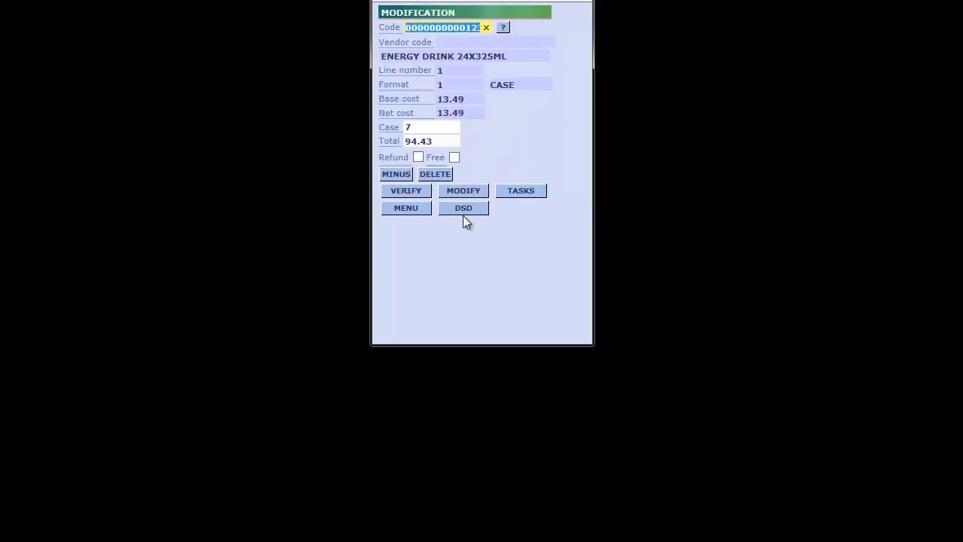
click(487, 156)
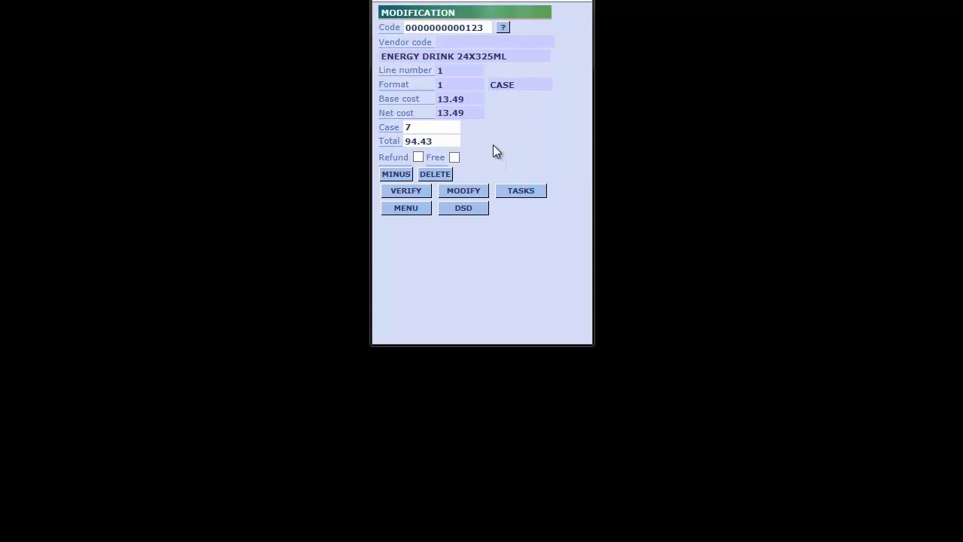
click(466, 209)
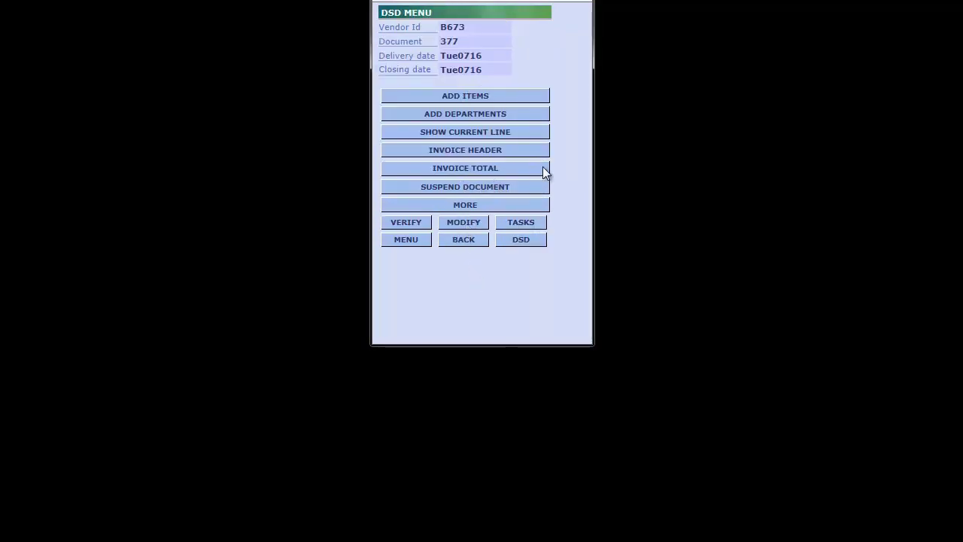
Enter reference number 1234 in the invoice header and view the $111.23 invoice balance
click(481, 150)
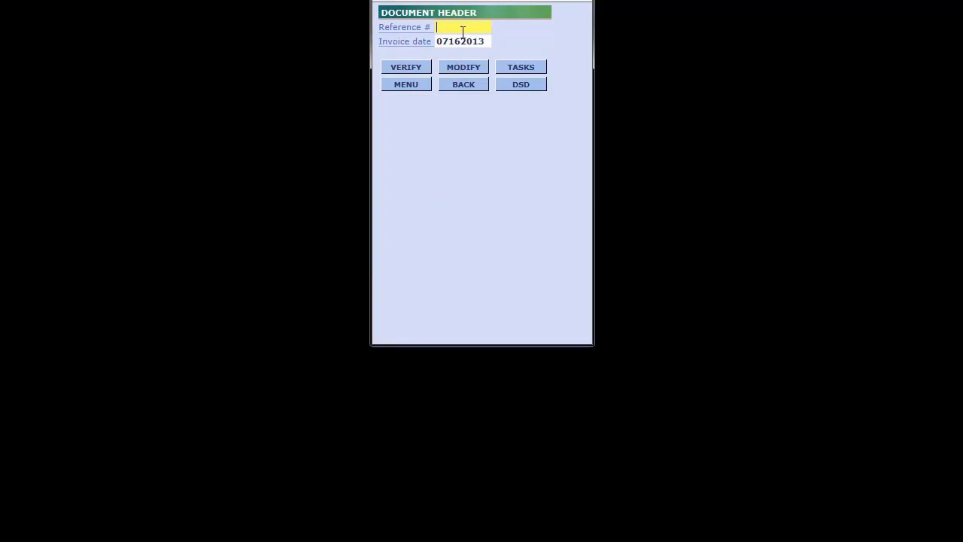
text(1234)
key(Tab)
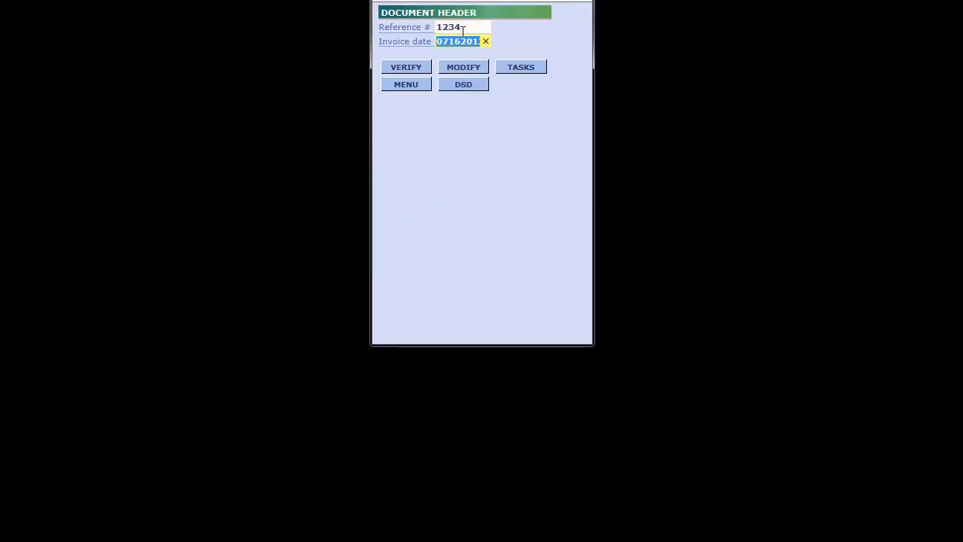
click(473, 86)
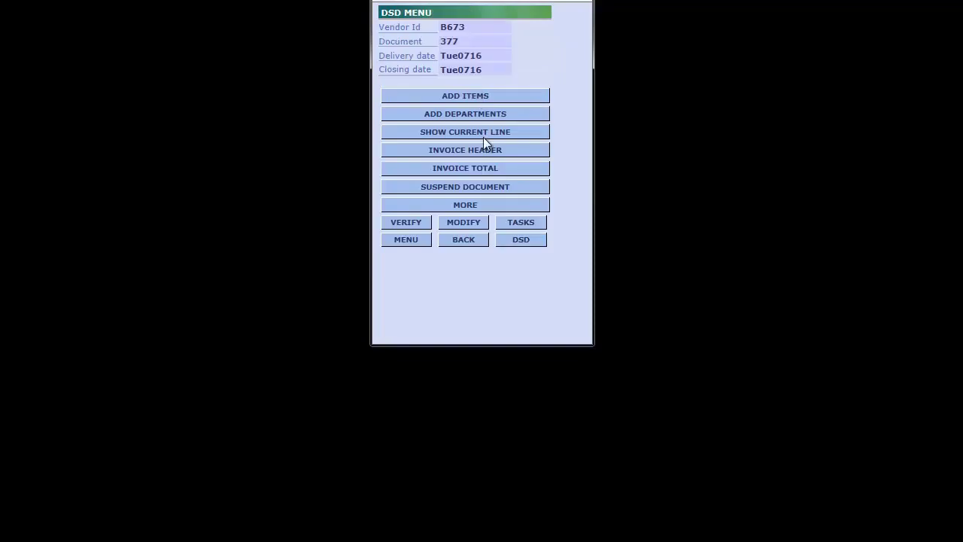
click(507, 171)
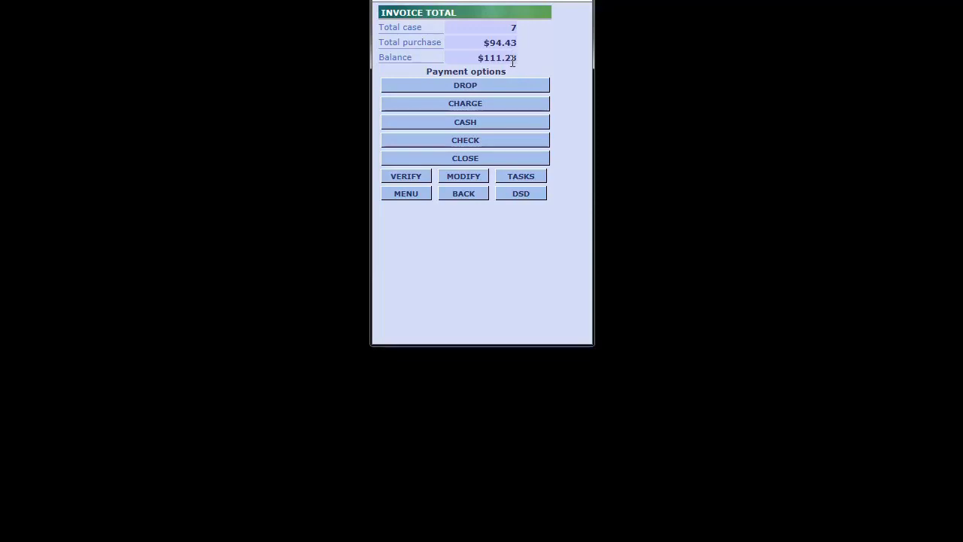
Pay $111.23 in cash to zero the balance and close document 379
click(475, 123)
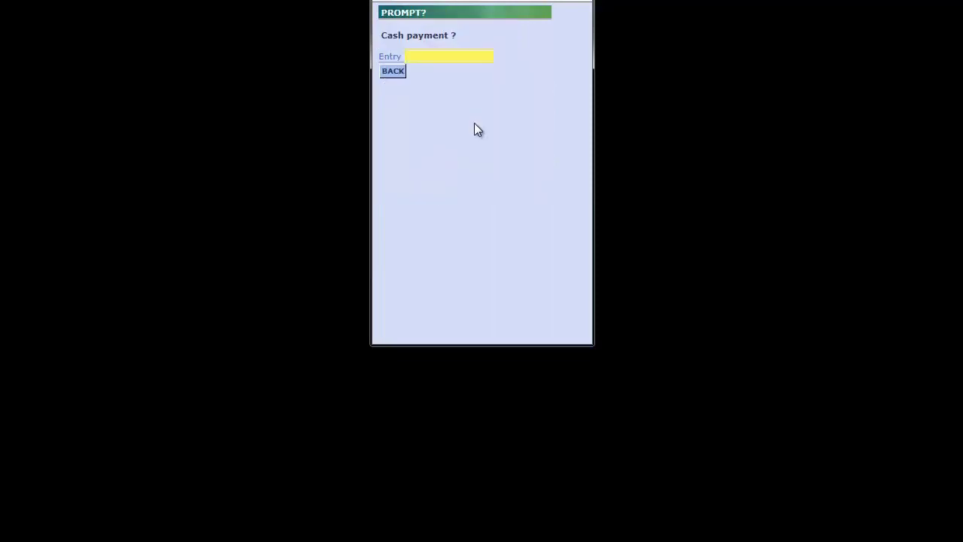
text(111.23)
key(Return)
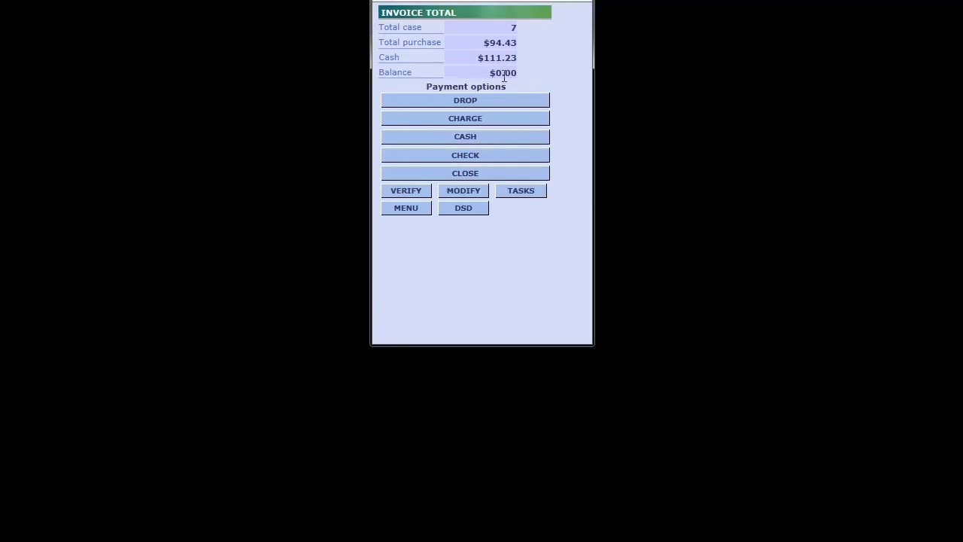
click(474, 174)
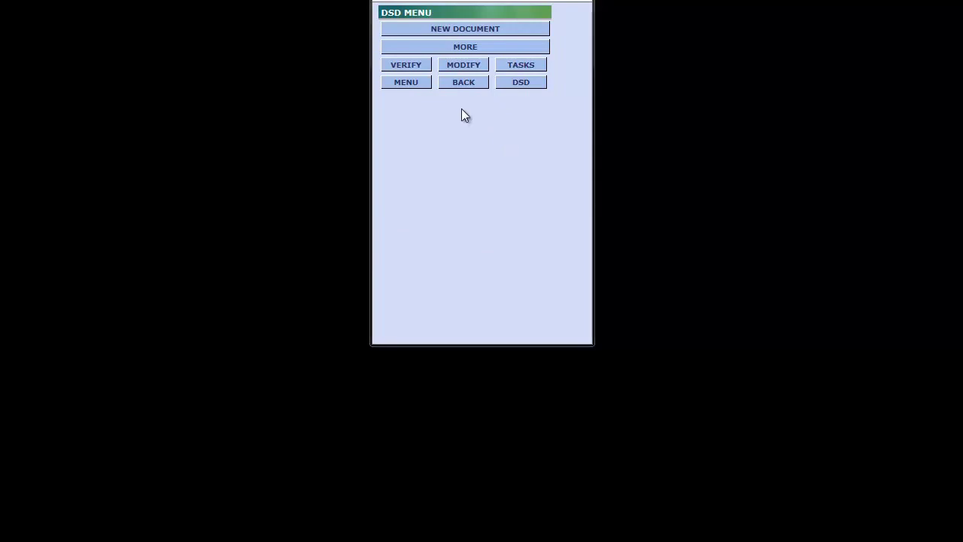
Start another document and pick vendor 99-ADAMS BRANDS from the vendor list
click(460, 30)
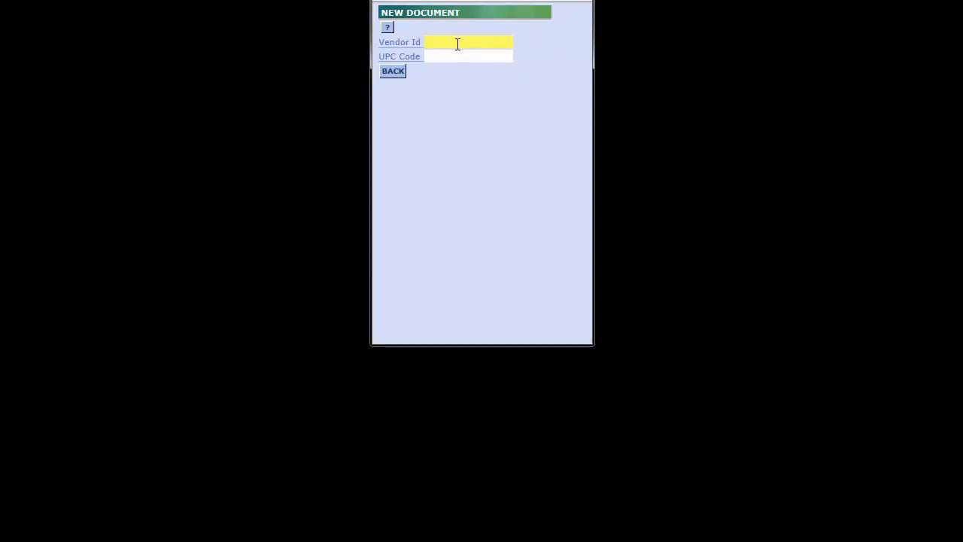
click(389, 28)
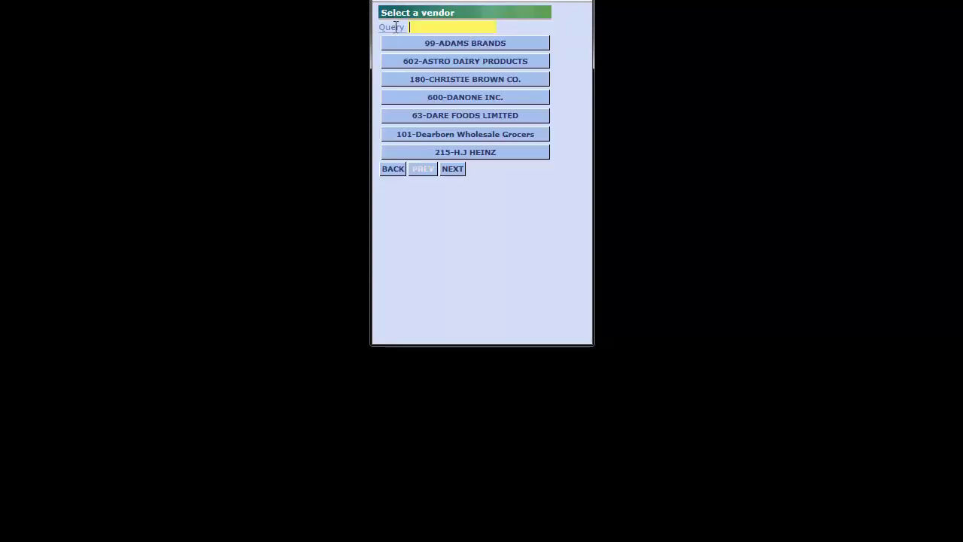
click(459, 168)
click(423, 168)
click(474, 42)
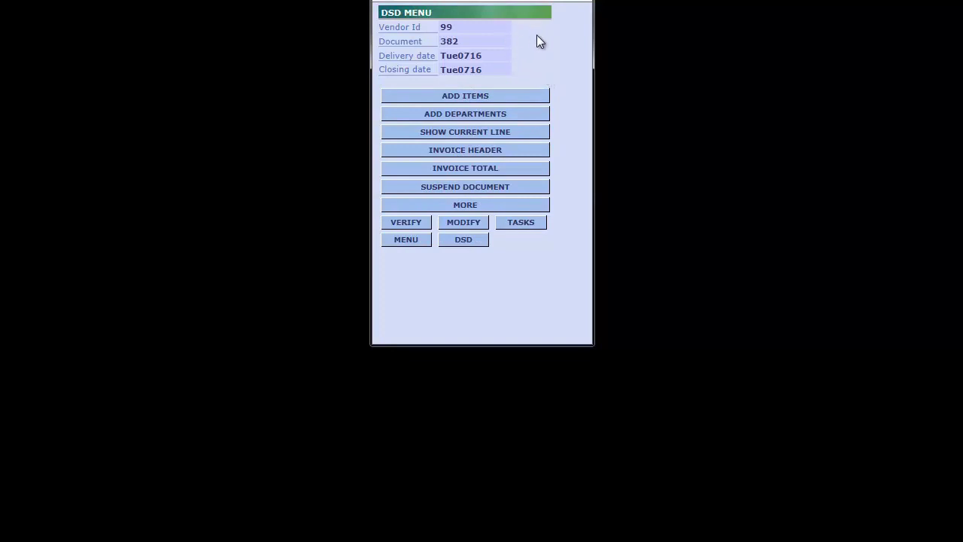
click(524, 94)
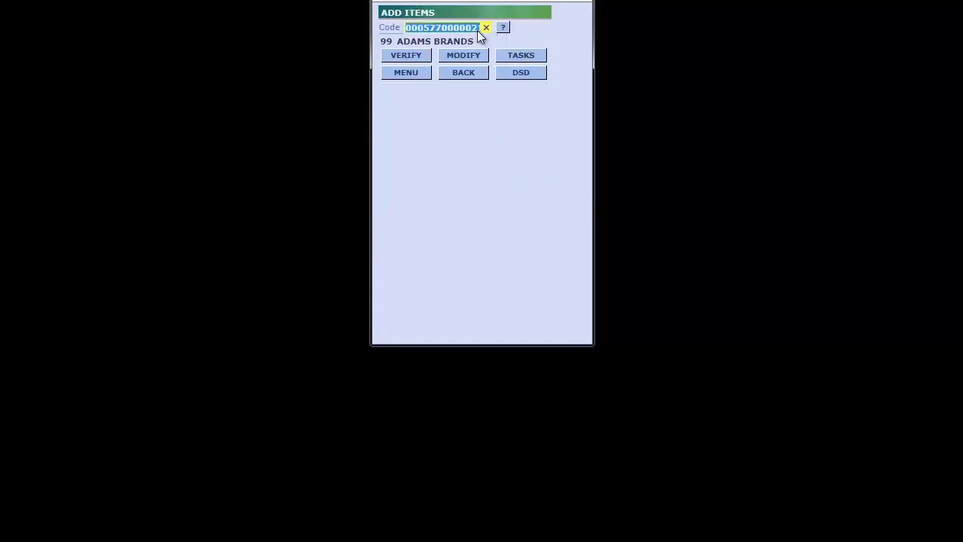
key(Return)
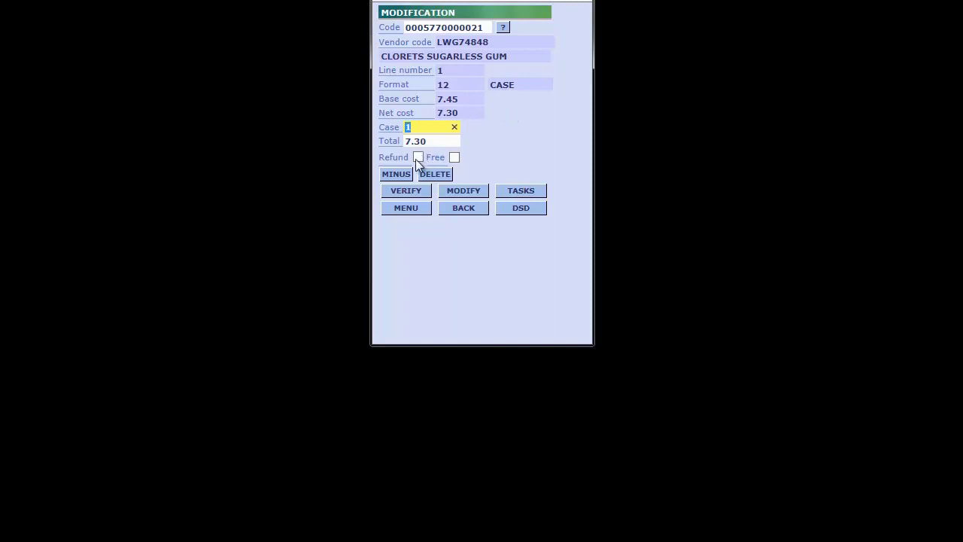
click(403, 178)
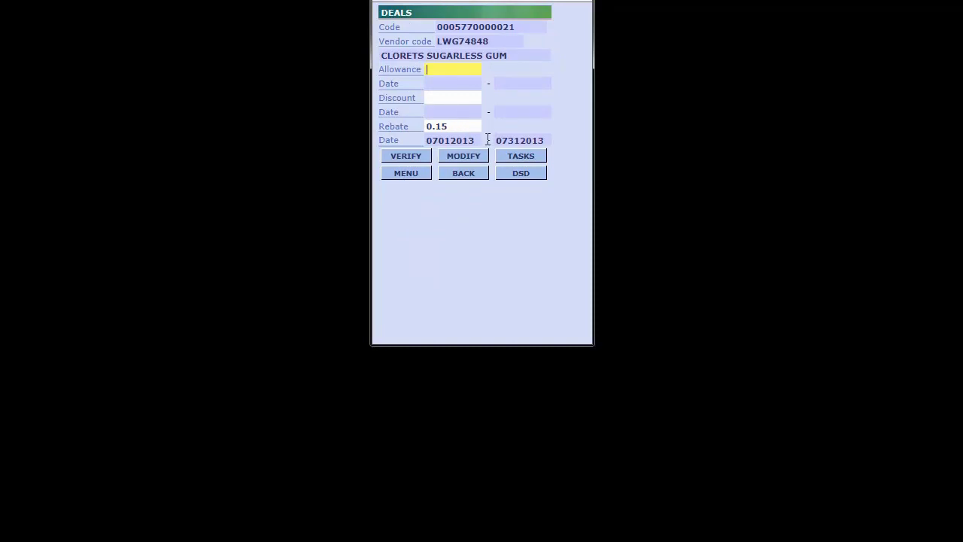
click(476, 179)
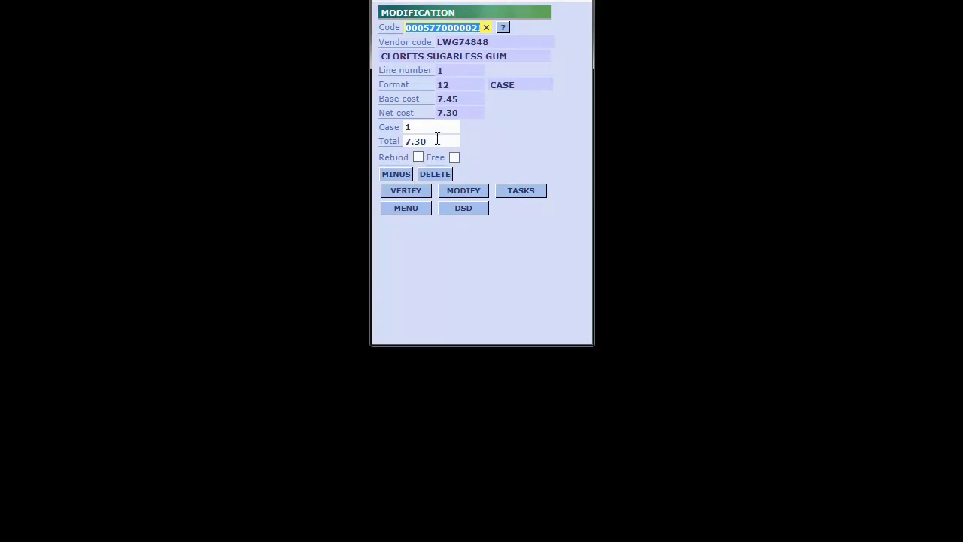
Set the gum to 3 cases, totalling 21.90, and return to the DSD menu
click(410, 128)
text(3)
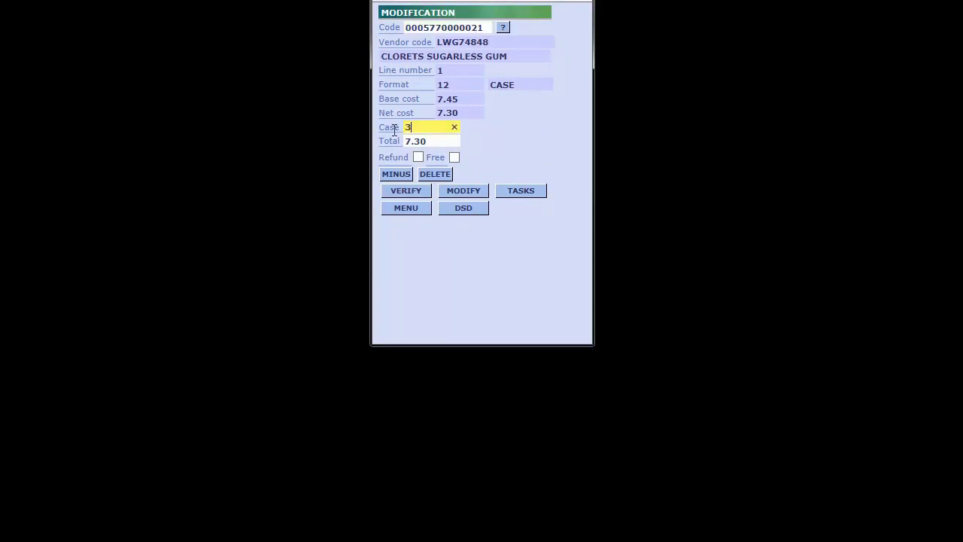
key(Return)
click(465, 210)
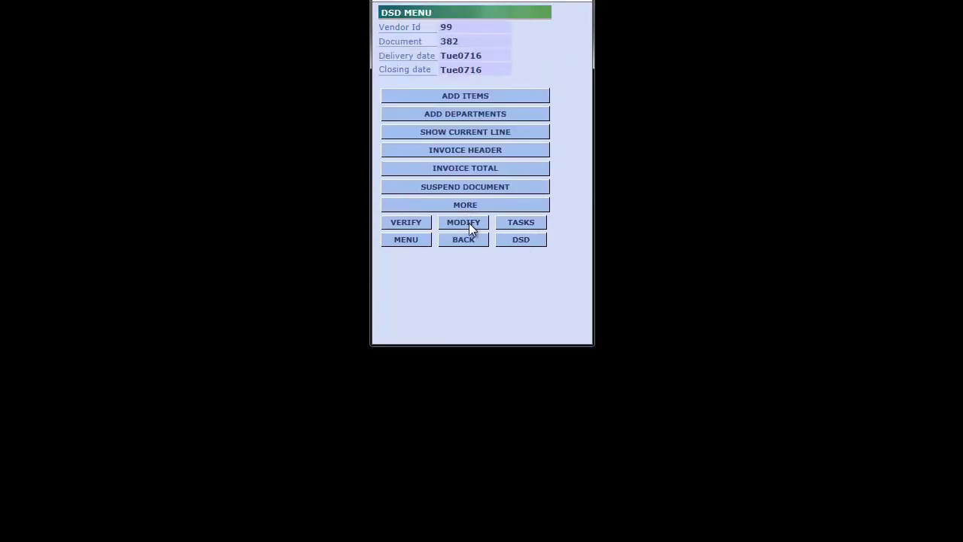
Enter reference number 5678 in document 382's invoice header
click(470, 147)
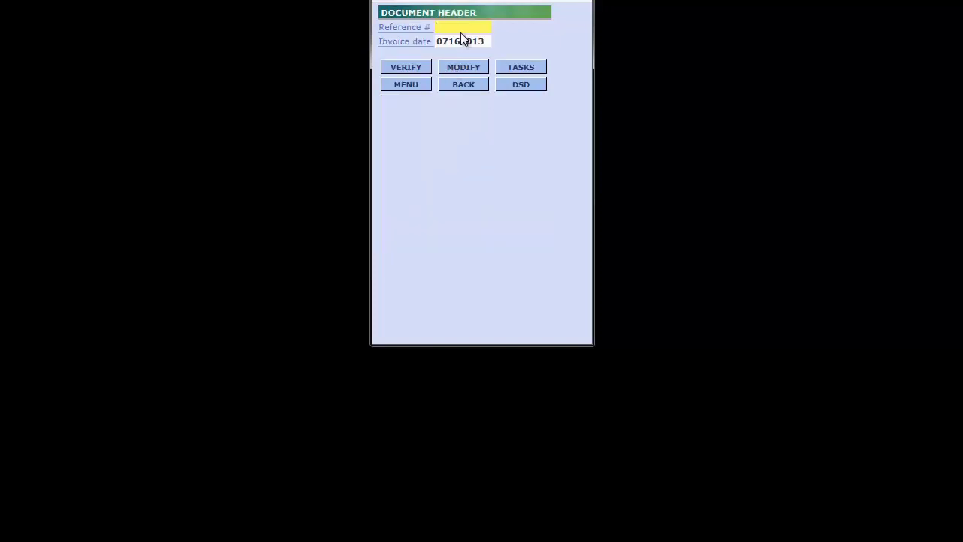
text(5678)
key(Tab)
click(469, 86)
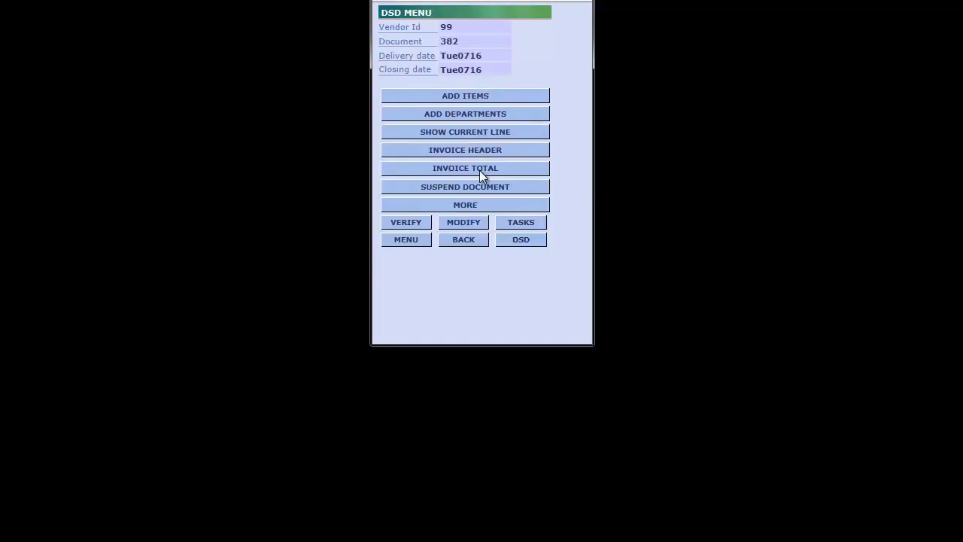
Pay document 382's $21.90 balance by check and close the delivery
click(479, 169)
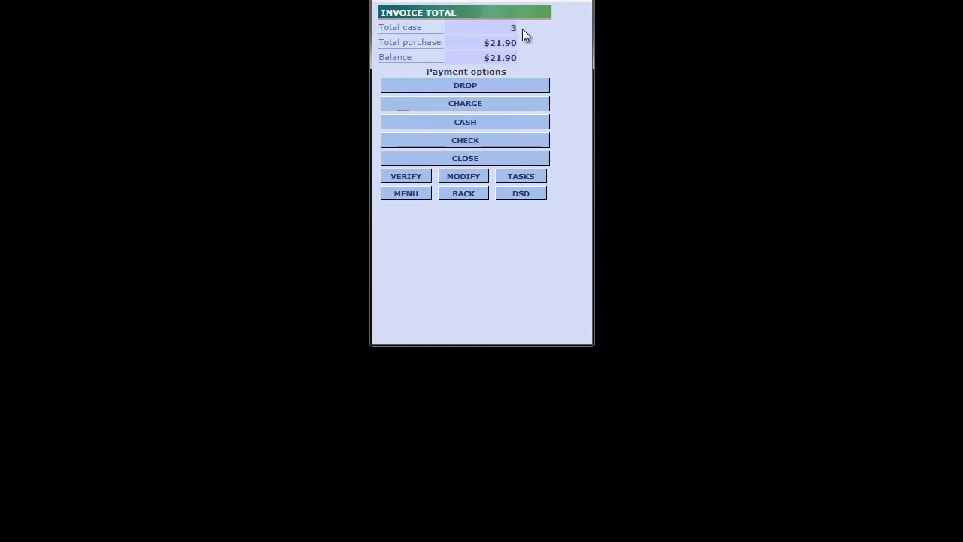
click(487, 141)
text(21.)
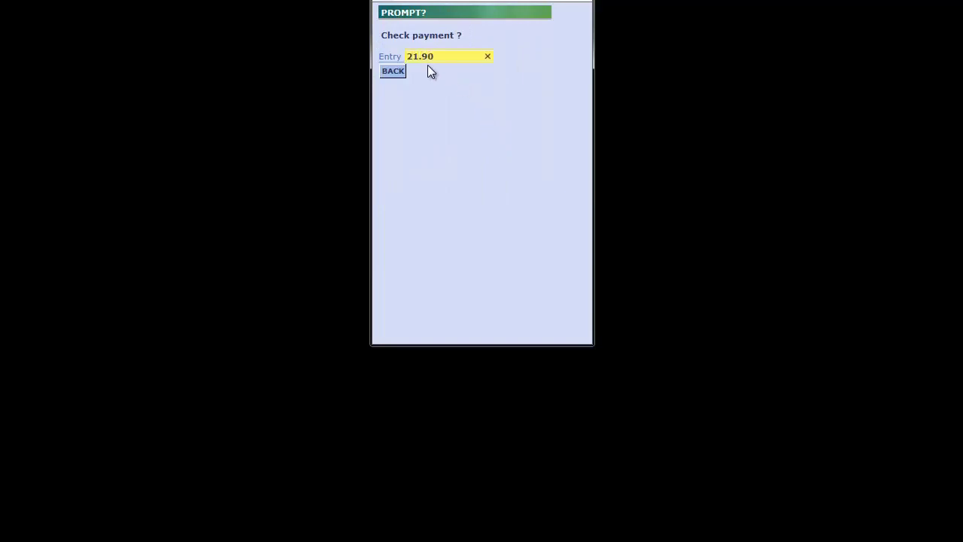
text(90)
key(Return)
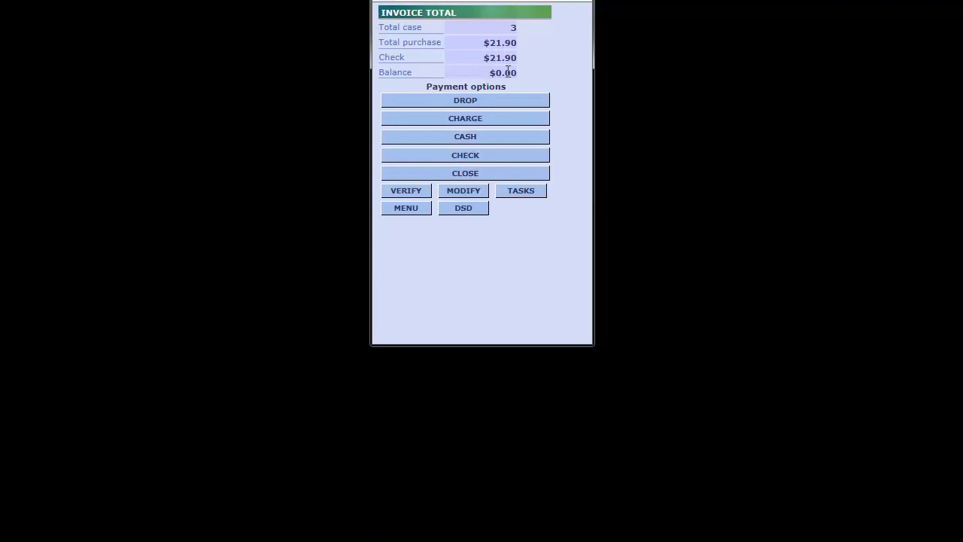
click(475, 172)
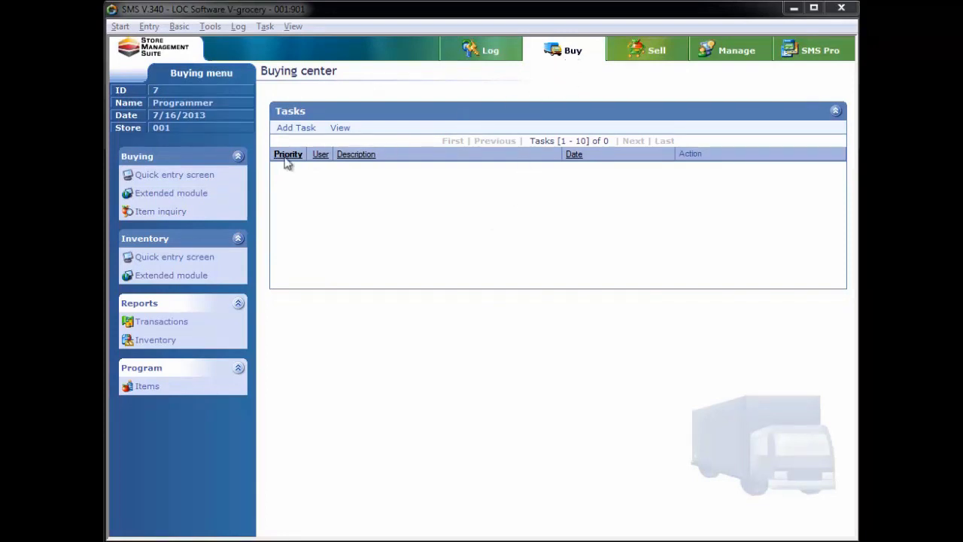
Show the Extended buying module's Deliveries list, containing only Molson O'Keefe transaction 379
click(192, 194)
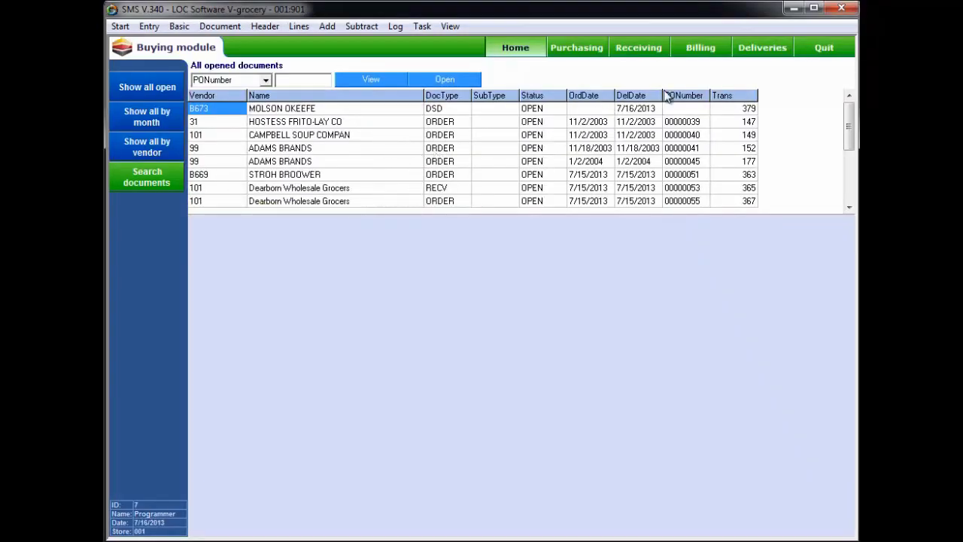
click(769, 50)
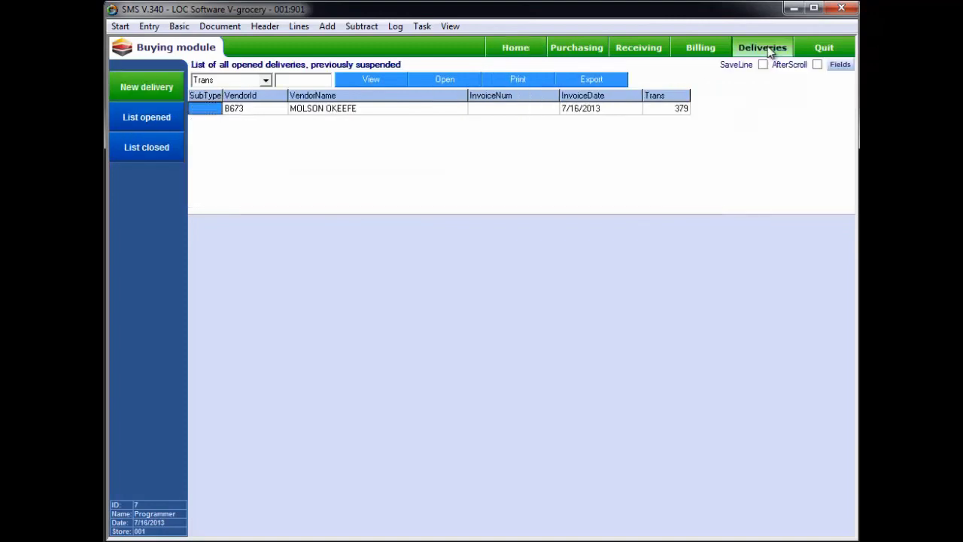
Review closed ADAMS BRANDS delivery 382's details, then start a new delivery
click(145, 152)
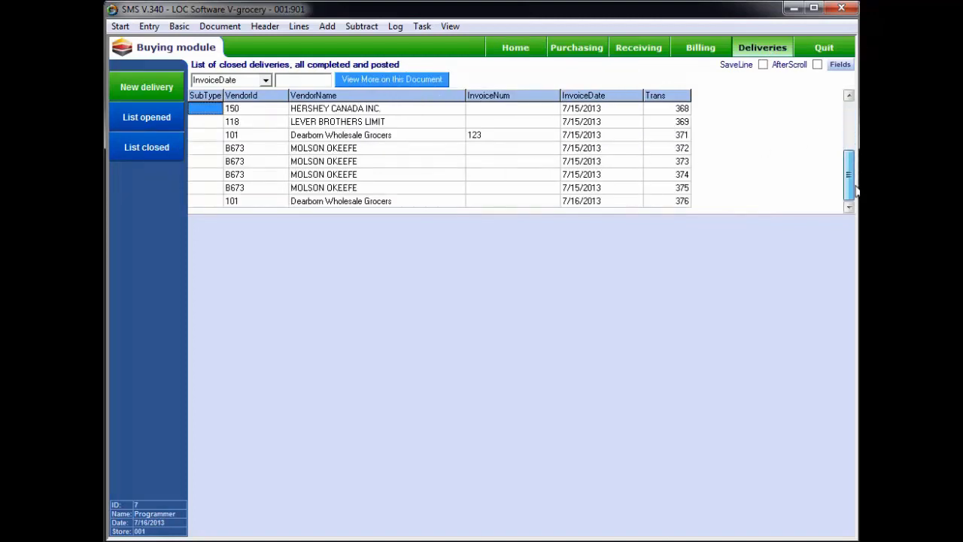
scroll(856, 192, down, 10)
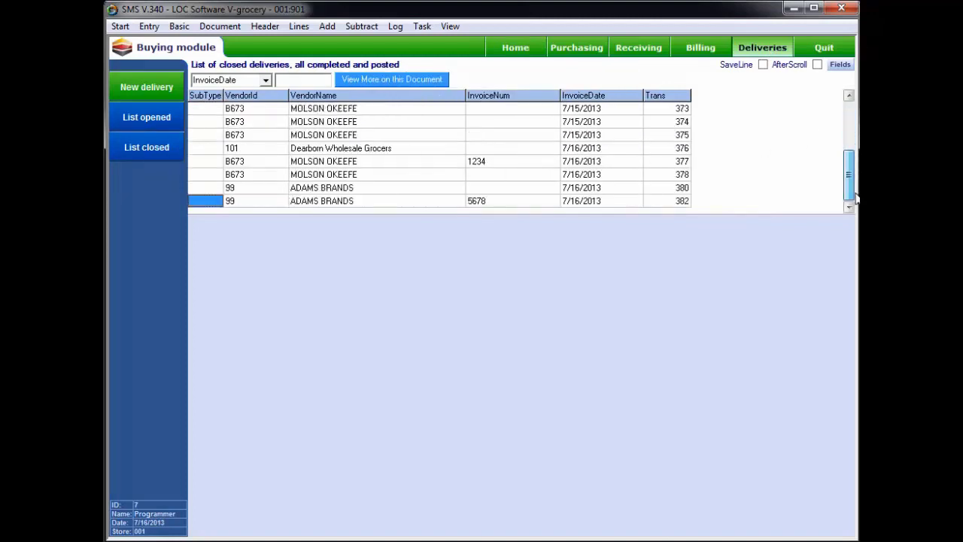
click(494, 164)
click(499, 204)
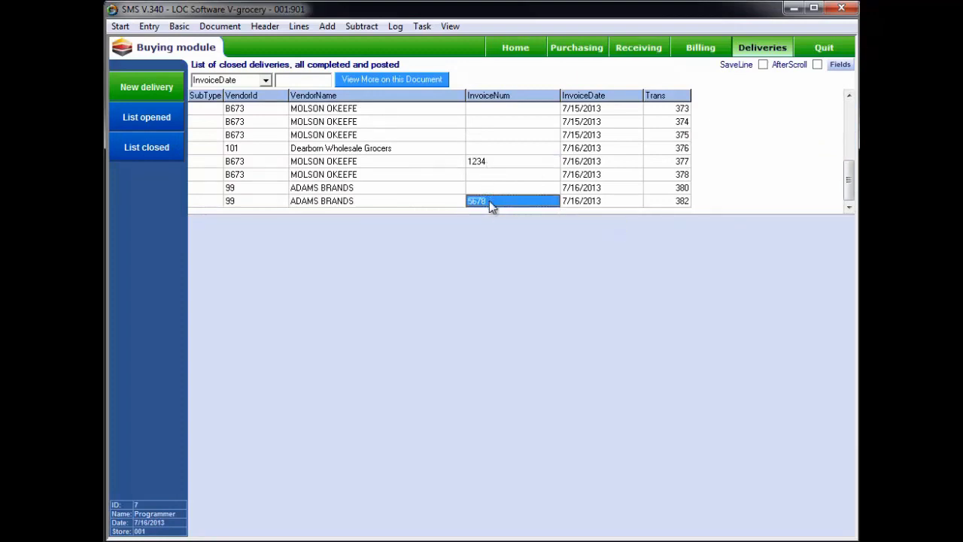
double_click(384, 202)
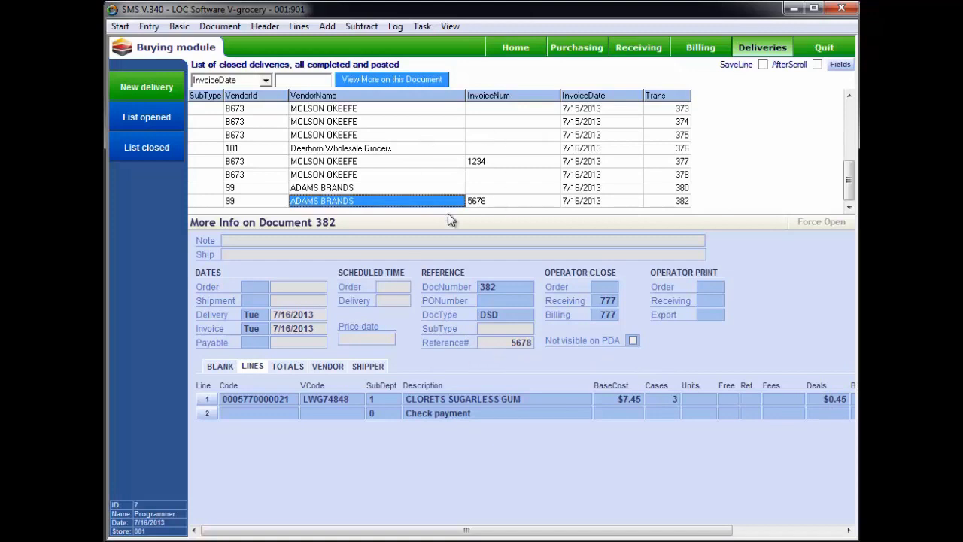
click(147, 88)
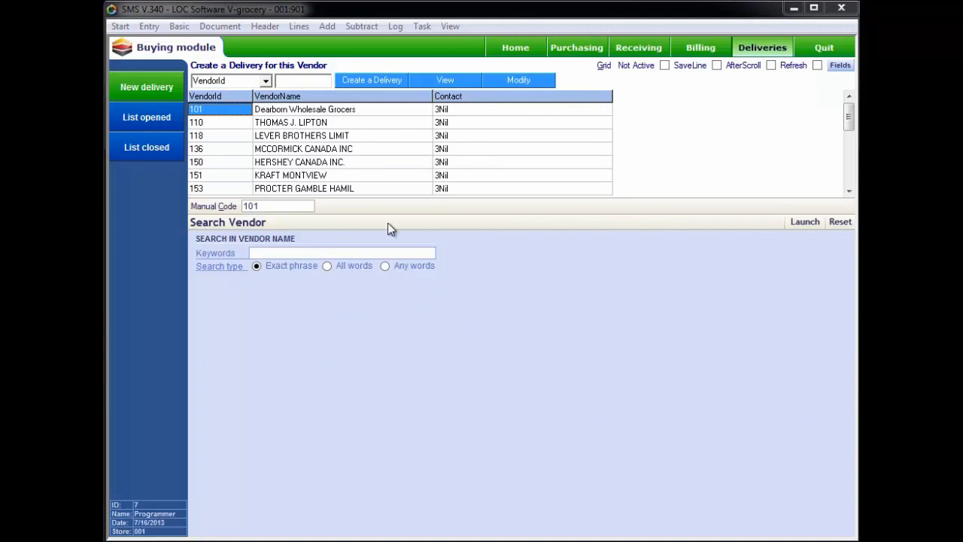
Create delivery 386 for vendor 101 Dearborn Wholesale Grocers with reference 9876
click(370, 82)
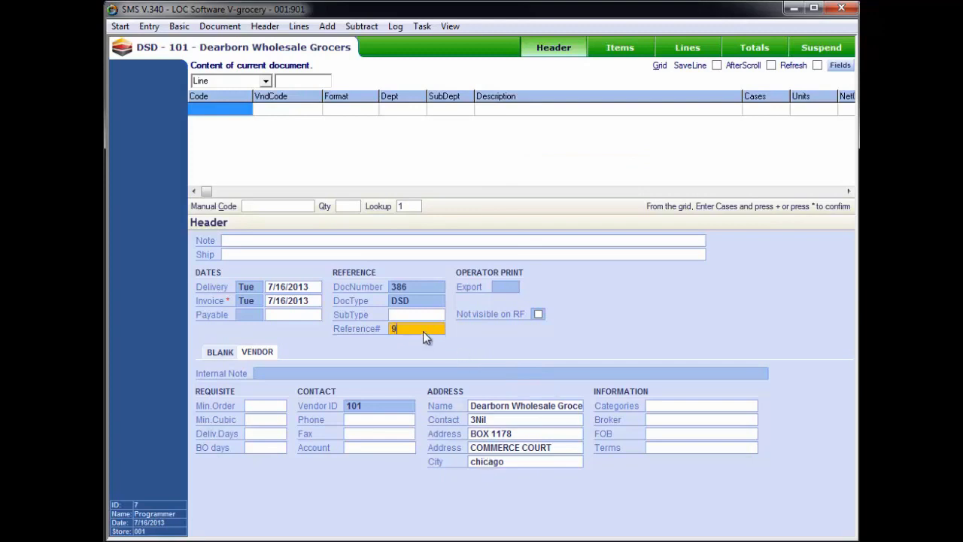
key(Tab)
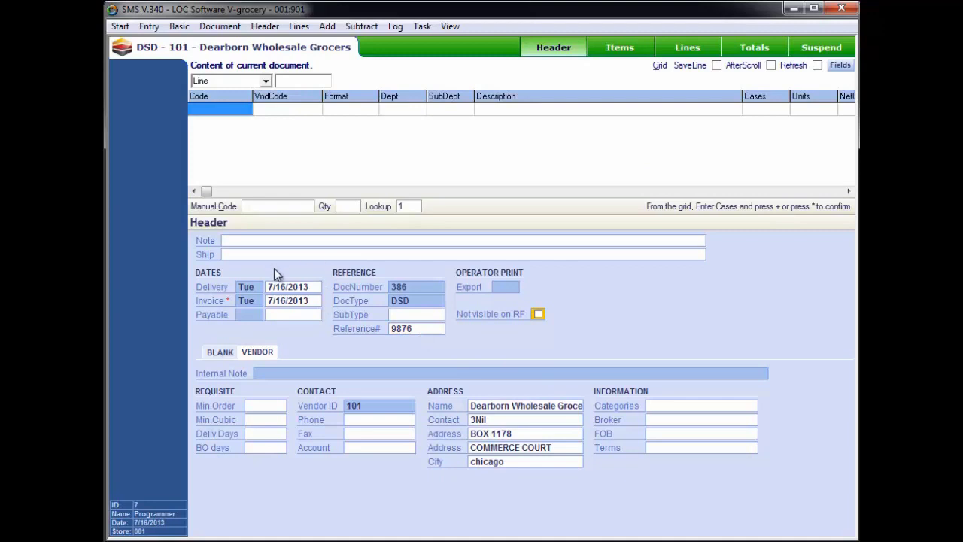
click(696, 43)
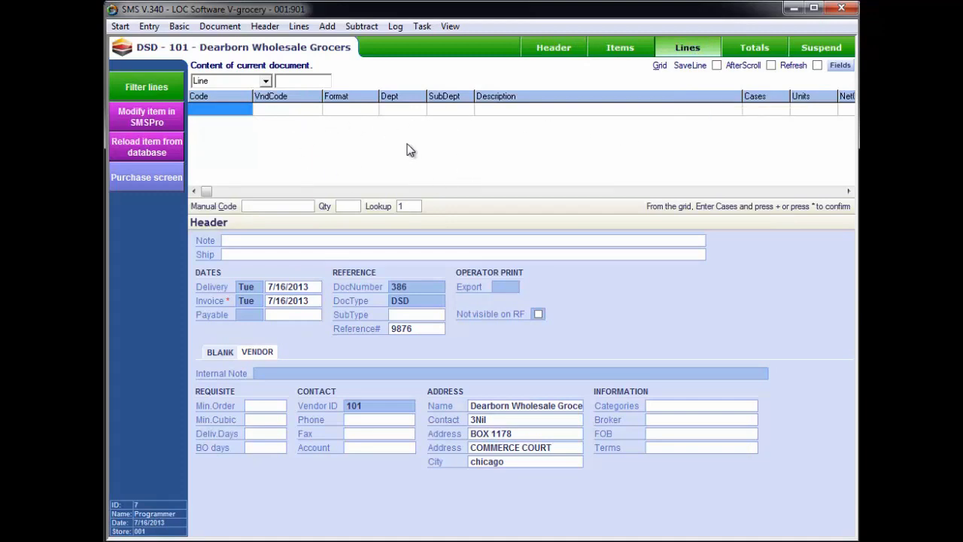
Add V-8 Vegetable Juice Tetre 3X25 to the delivery, receiving 8 cases
click(745, 47)
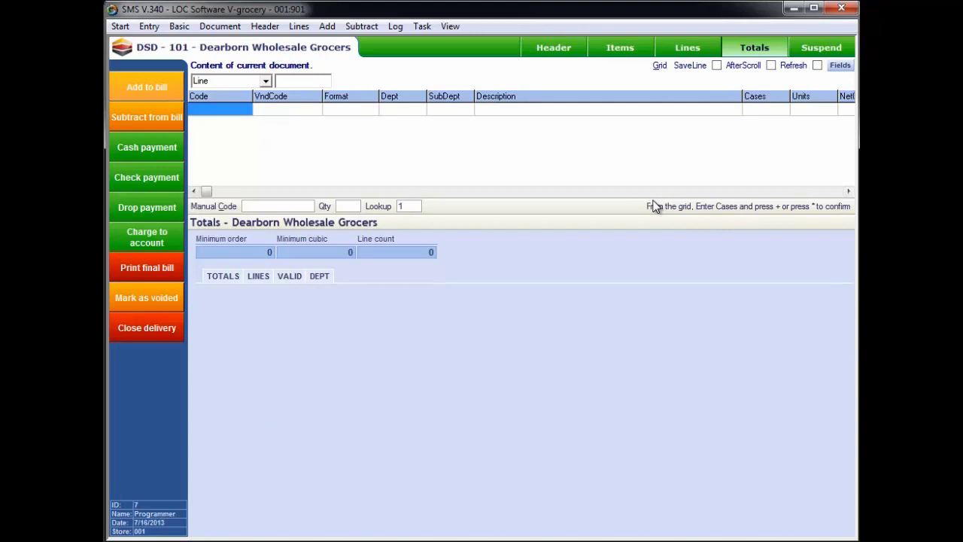
click(621, 48)
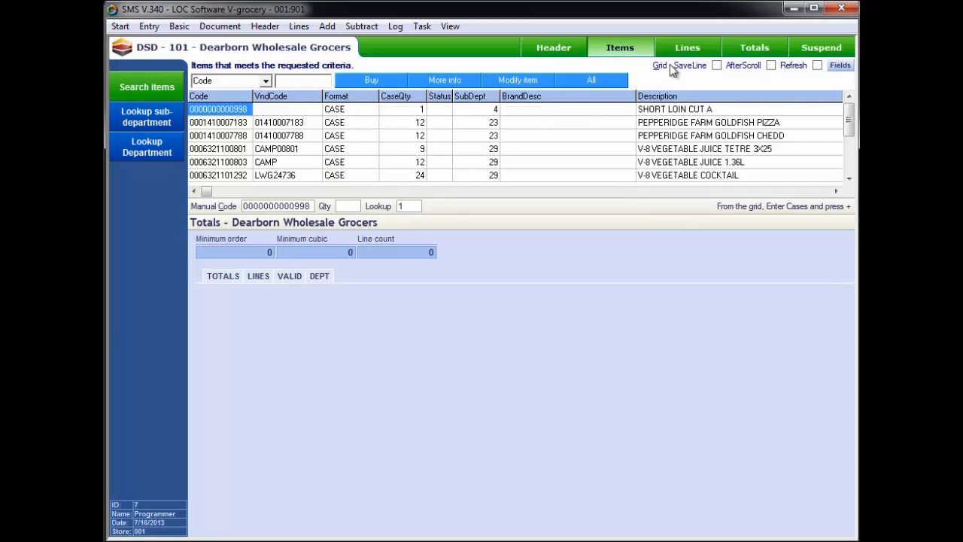
double_click(223, 150)
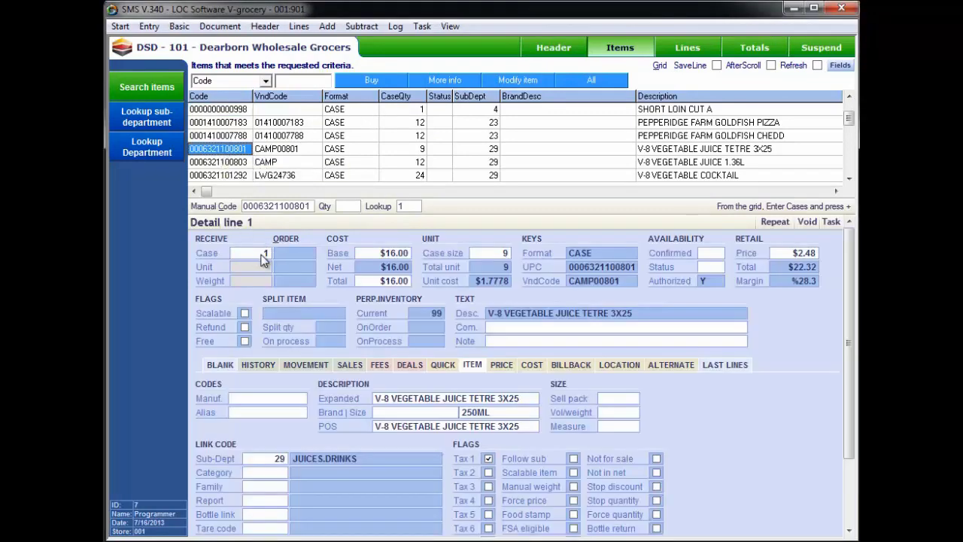
click(262, 259)
text(8)
key(Return)
Receive 3 cases of V-8 Vegetable Cocktail at the $15.15 base cost
click(236, 177)
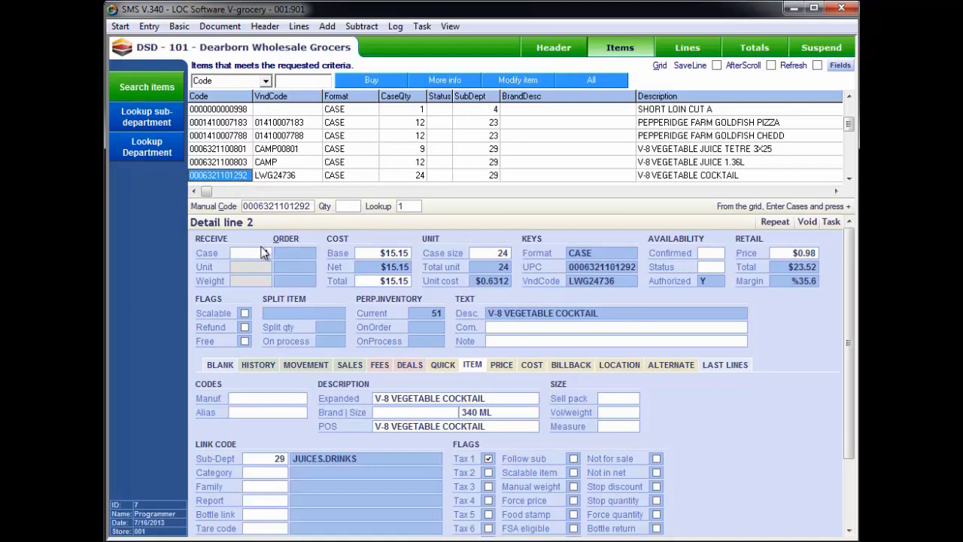
text(3)
key(Return)
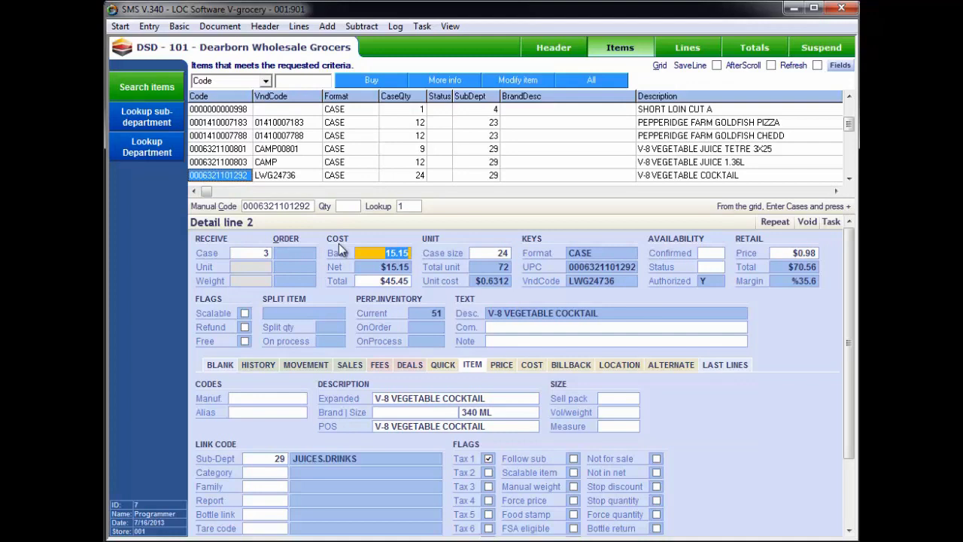
key(Return)
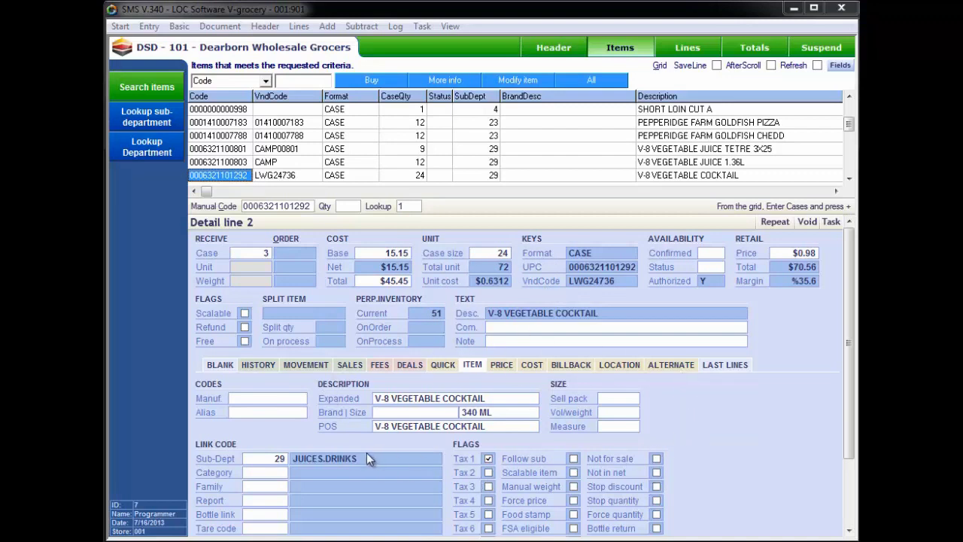
click(305, 366)
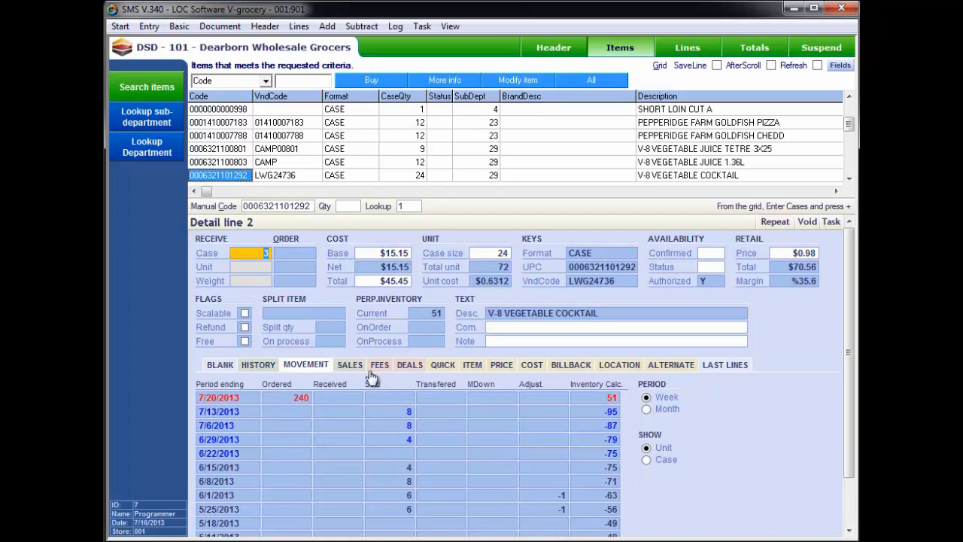
Review V-8 Vegetable Cocktail's movement, sales, fees and deals information
click(350, 365)
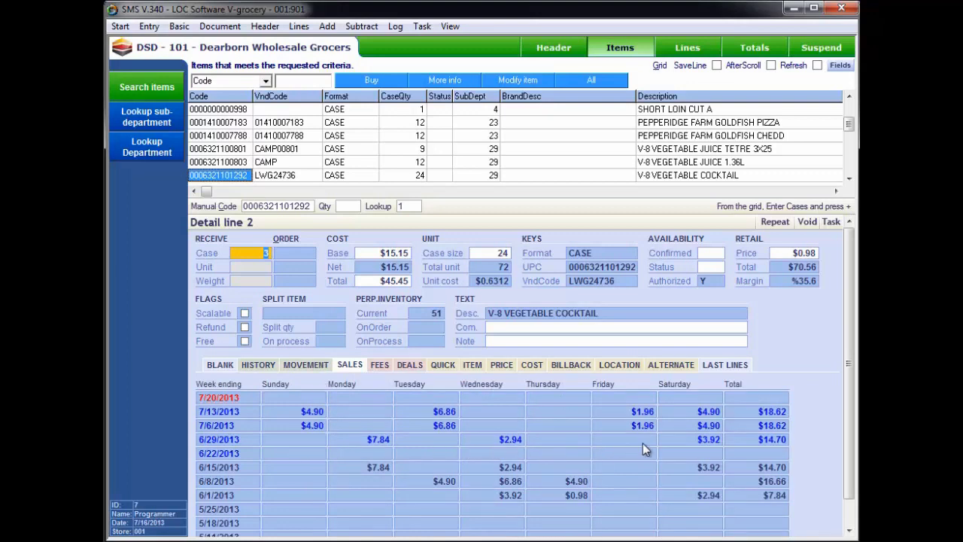
click(380, 365)
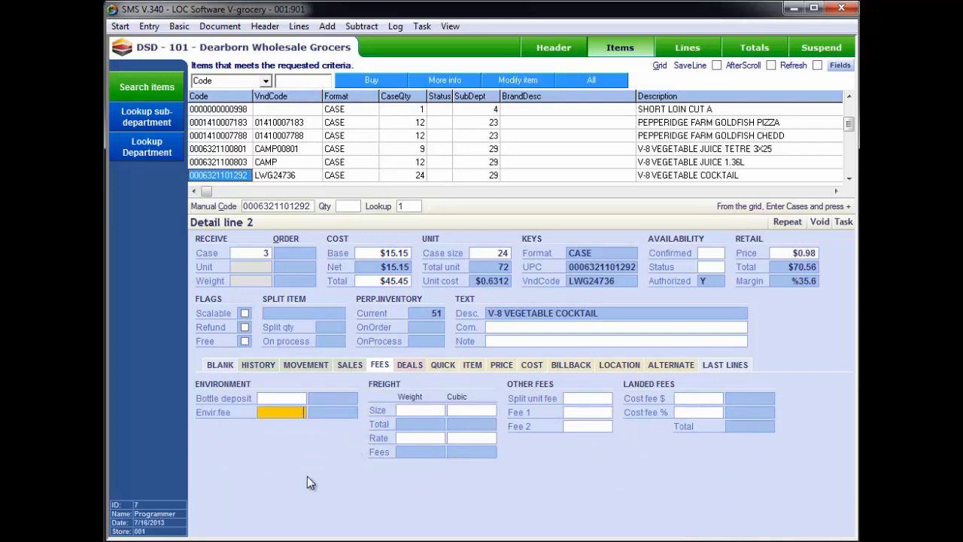
click(410, 371)
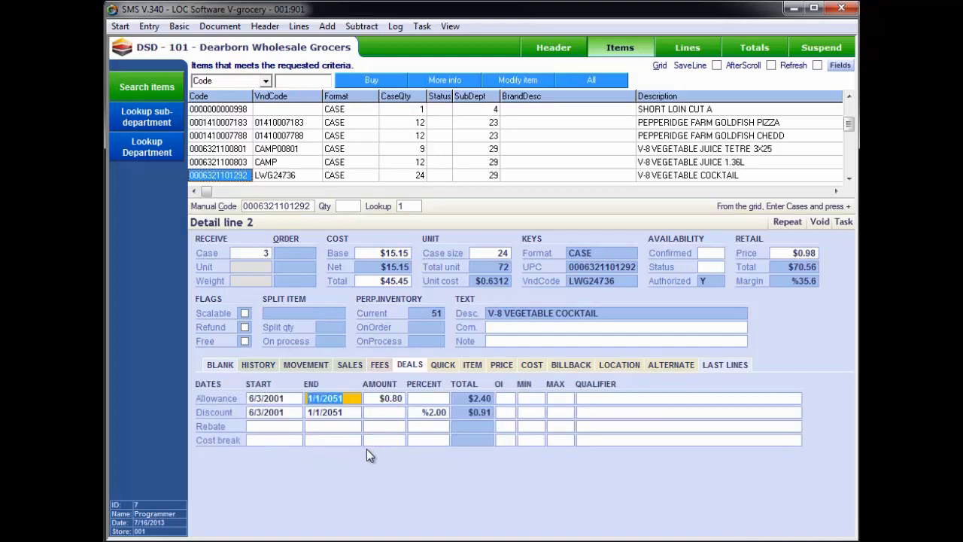
click(472, 365)
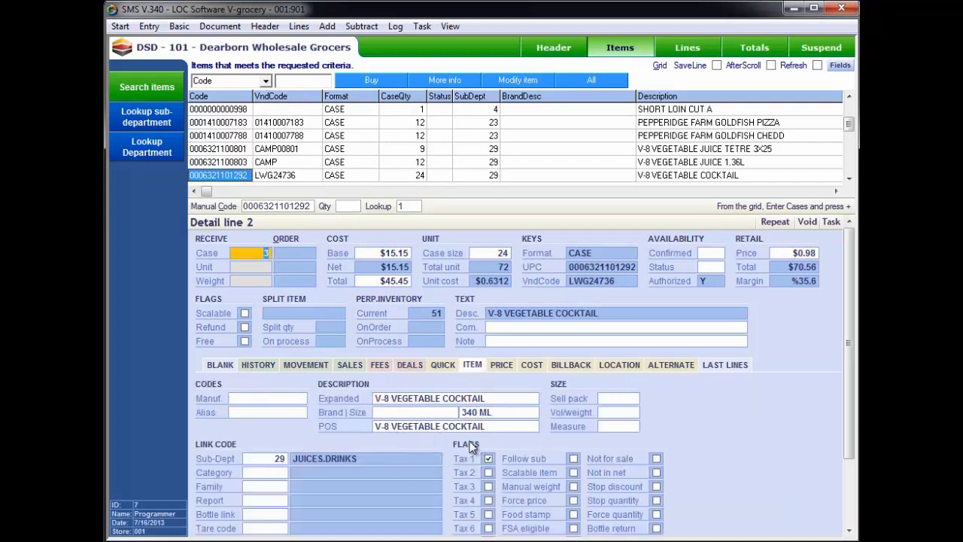
Set the item's category to 271092 AJUST INVOICING
double_click(284, 473)
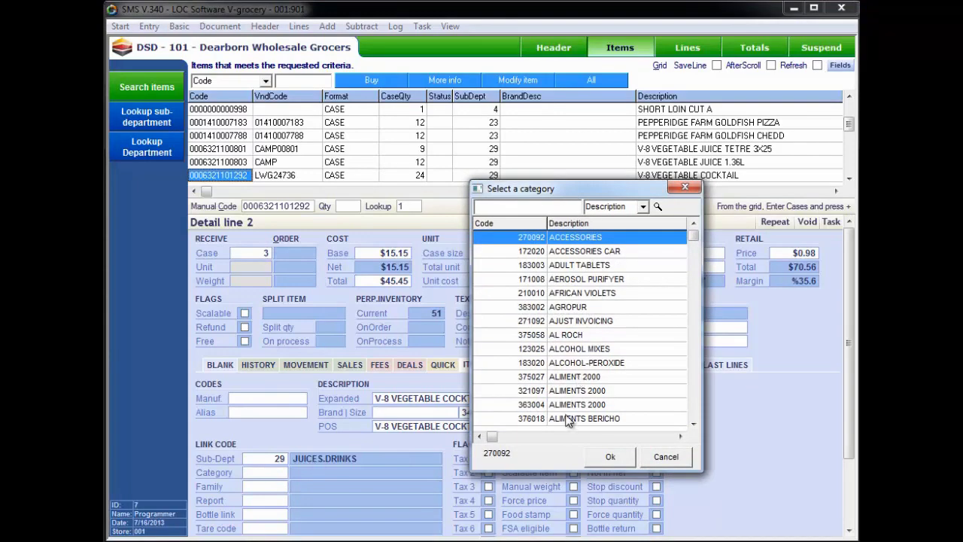
double_click(572, 321)
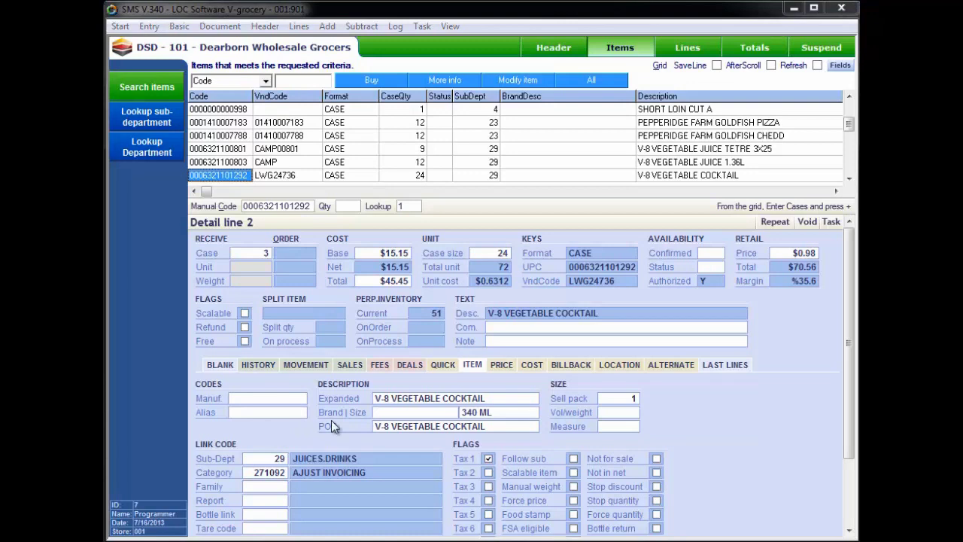
click(501, 366)
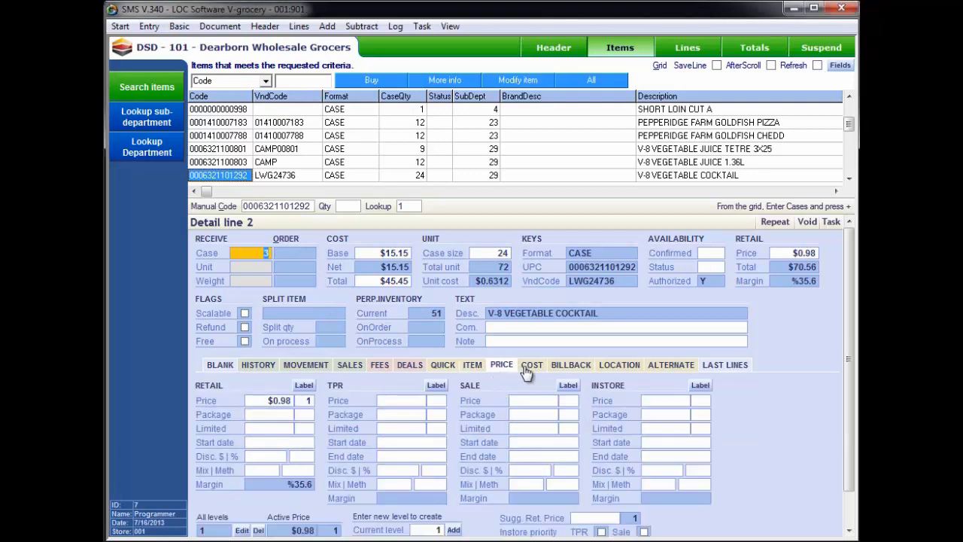
Enter a $0.79 sale price on the PRICE tab, running 7/16/2013 through 7/20/2013
click(527, 367)
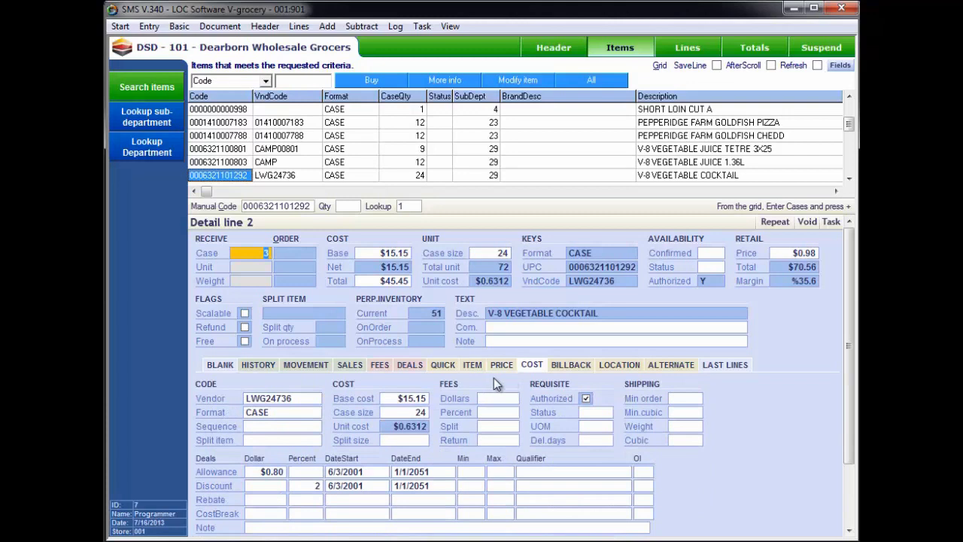
click(502, 365)
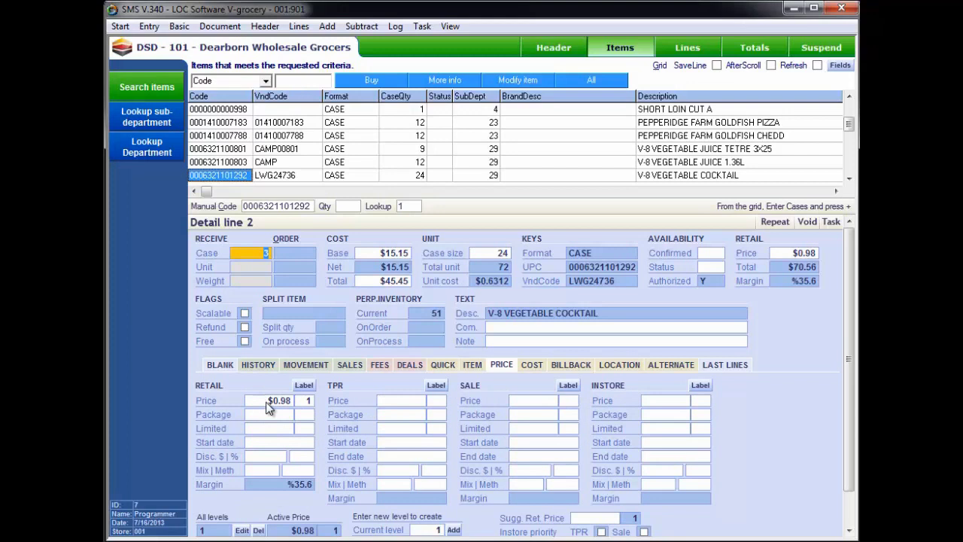
click(537, 405)
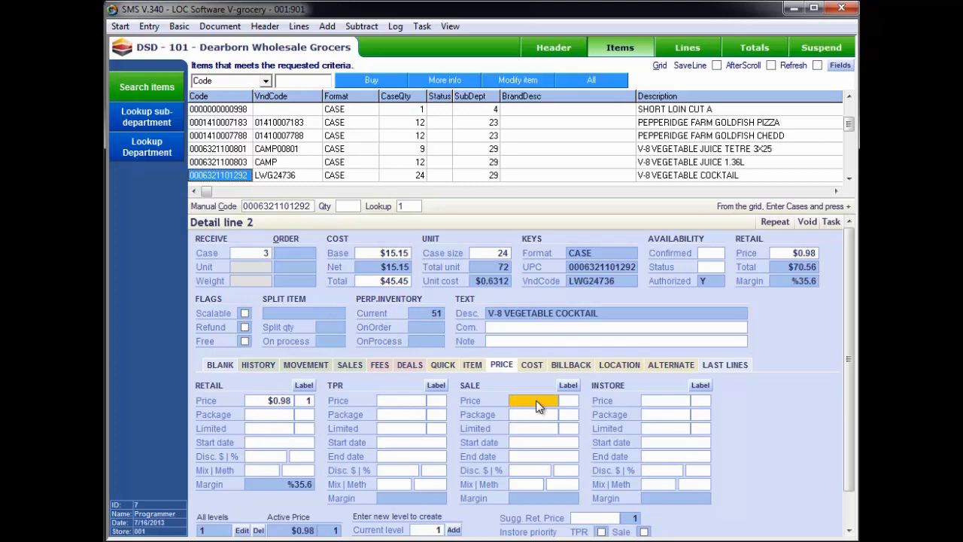
text(.79)
key(Return)
click(526, 440)
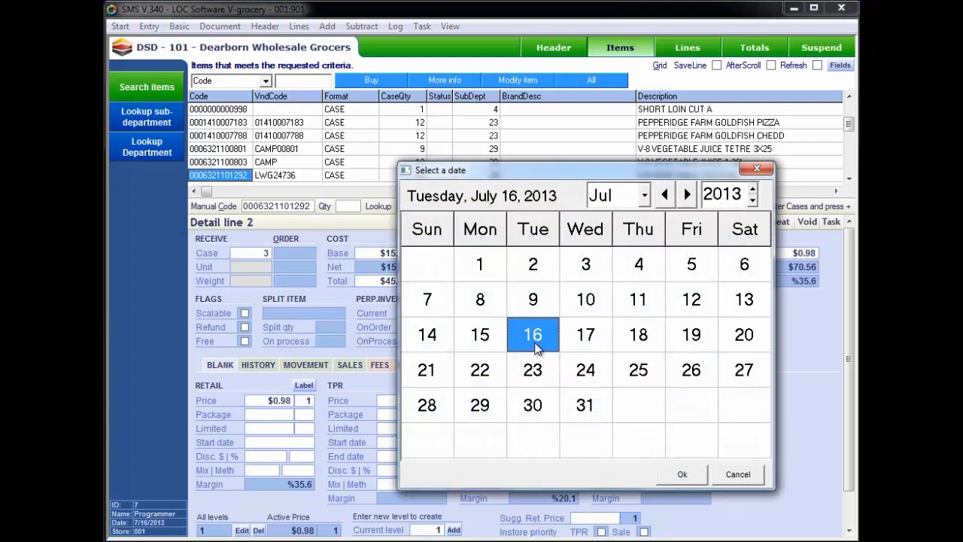
double_click(534, 337)
click(538, 456)
double_click(739, 342)
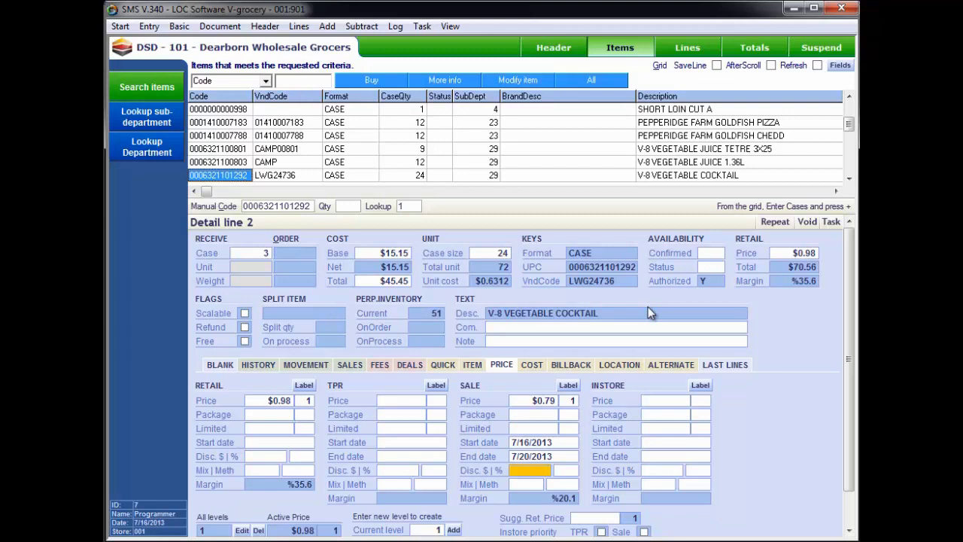
click(688, 47)
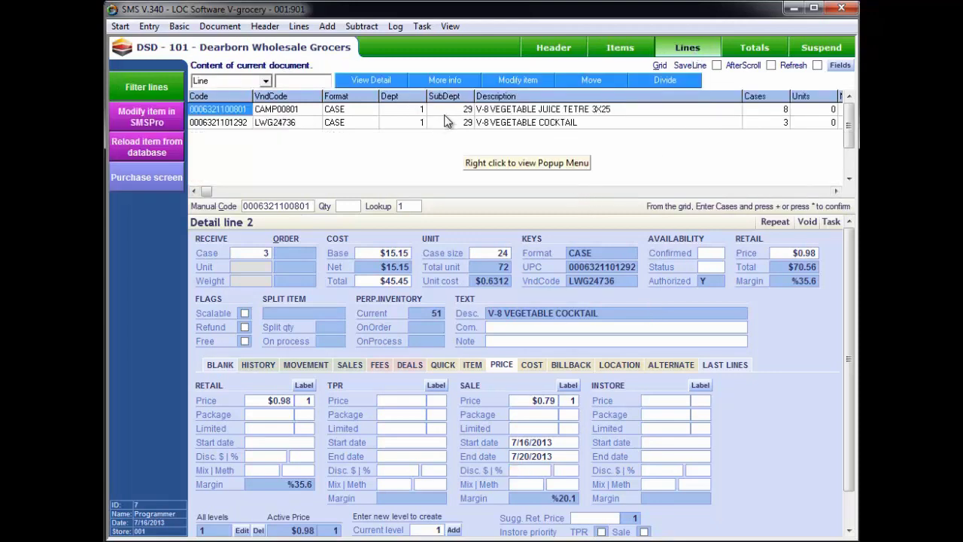
Review the document totals, charge $173.45 to account, and close the delivery
click(750, 54)
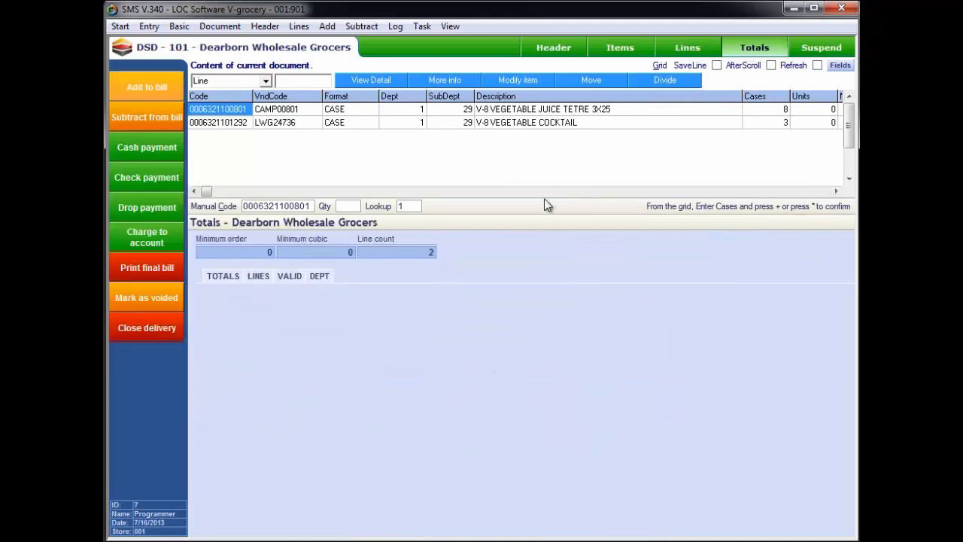
click(260, 277)
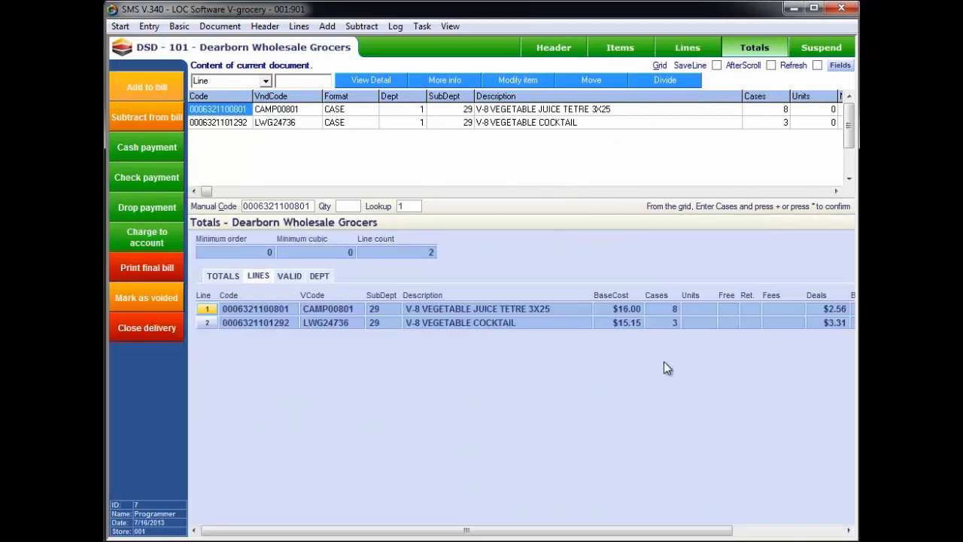
click(223, 275)
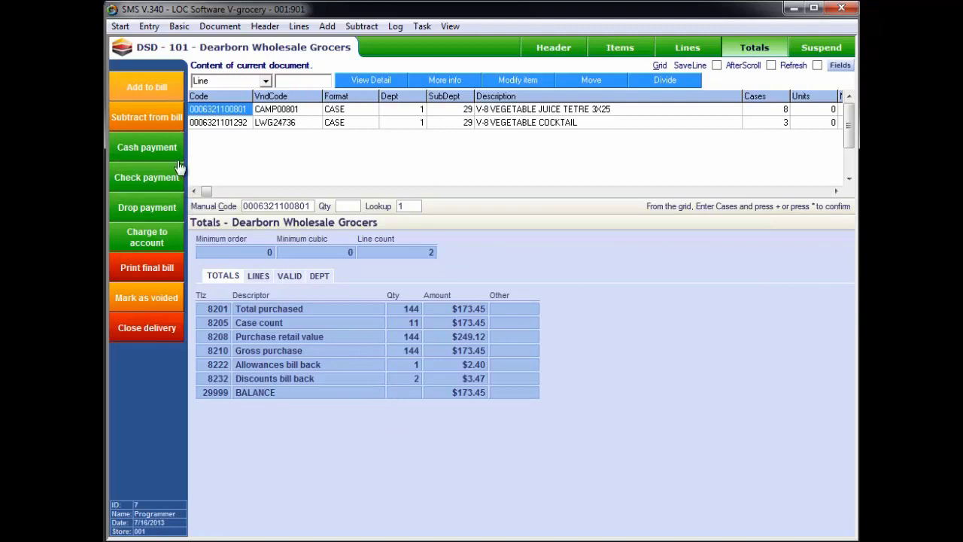
click(164, 239)
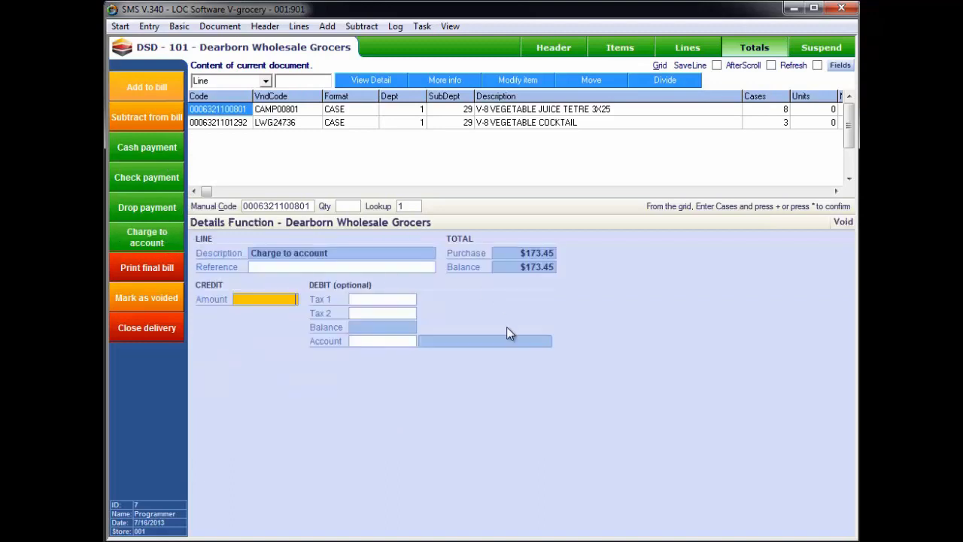
text(173.45)
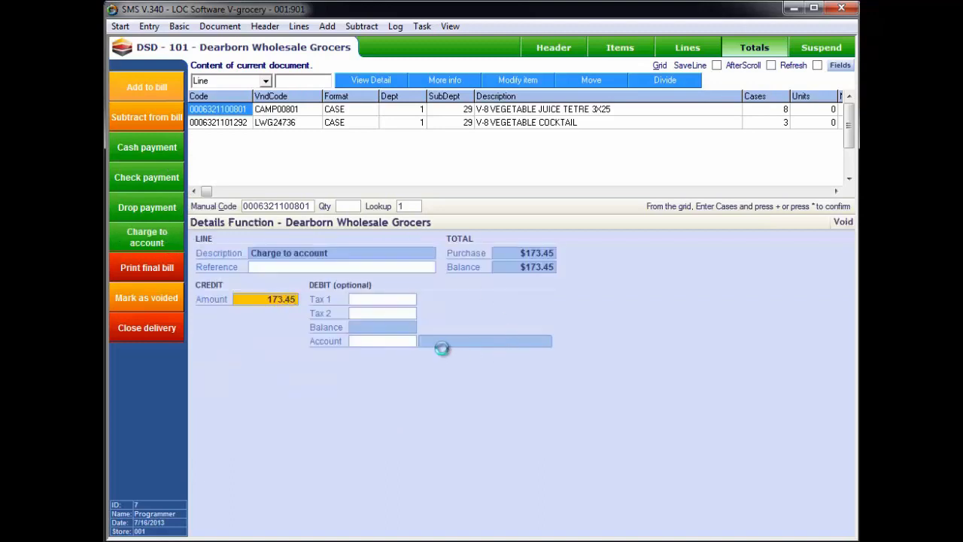
key(Return)
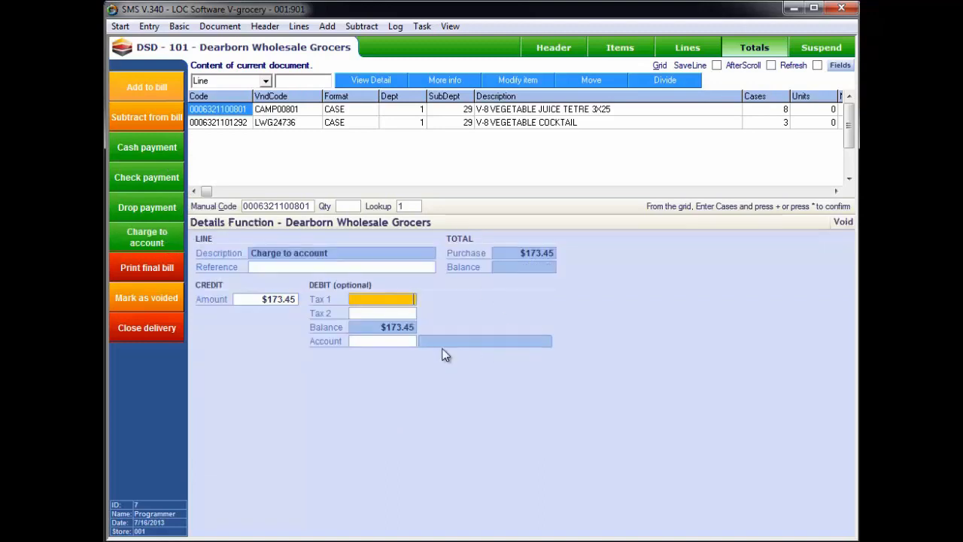
click(156, 331)
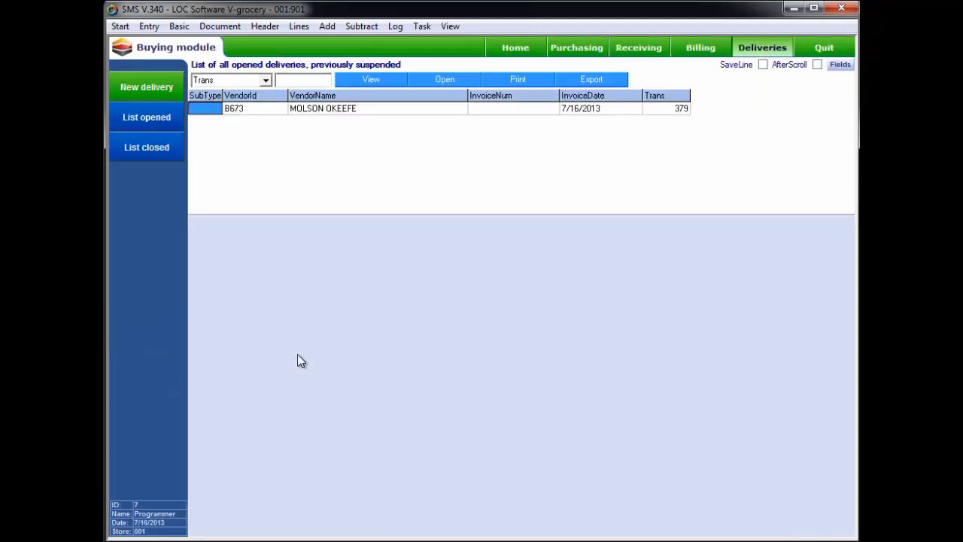